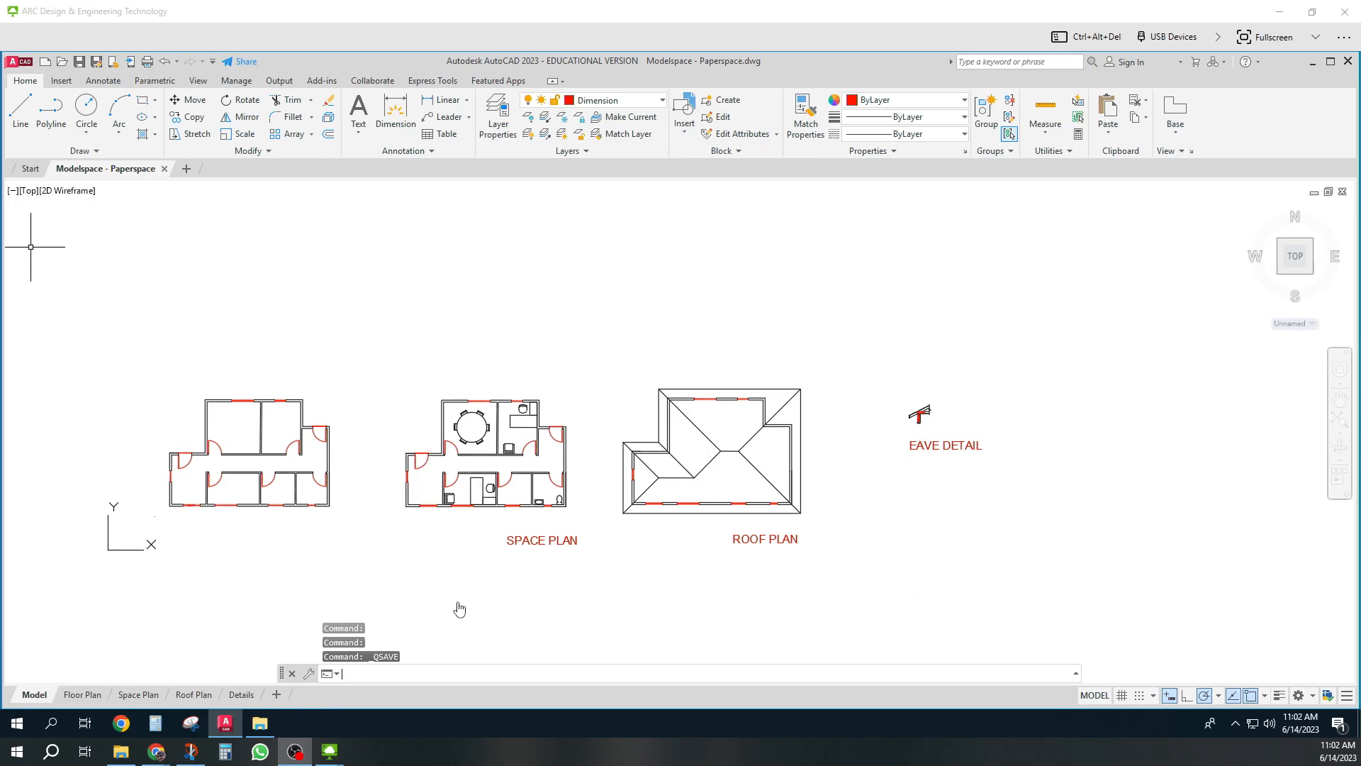
Examine the floor plan, space plan, roof plan and eave detail drawn in model space
{"action": "left_click", "coordinate": [39, 700]}
{"action": "left_click", "coordinate": [48, 699]}
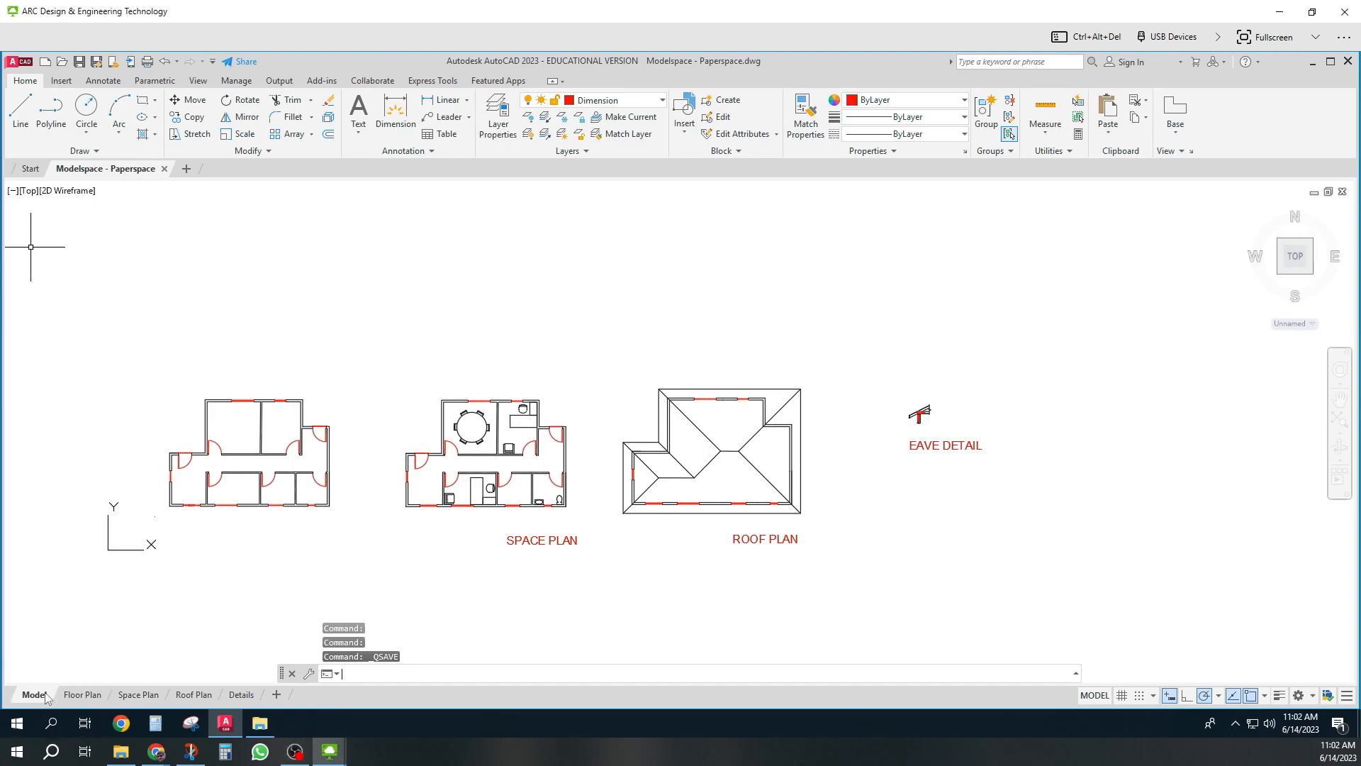
{"action": "left_click", "coordinate": [45, 692]}
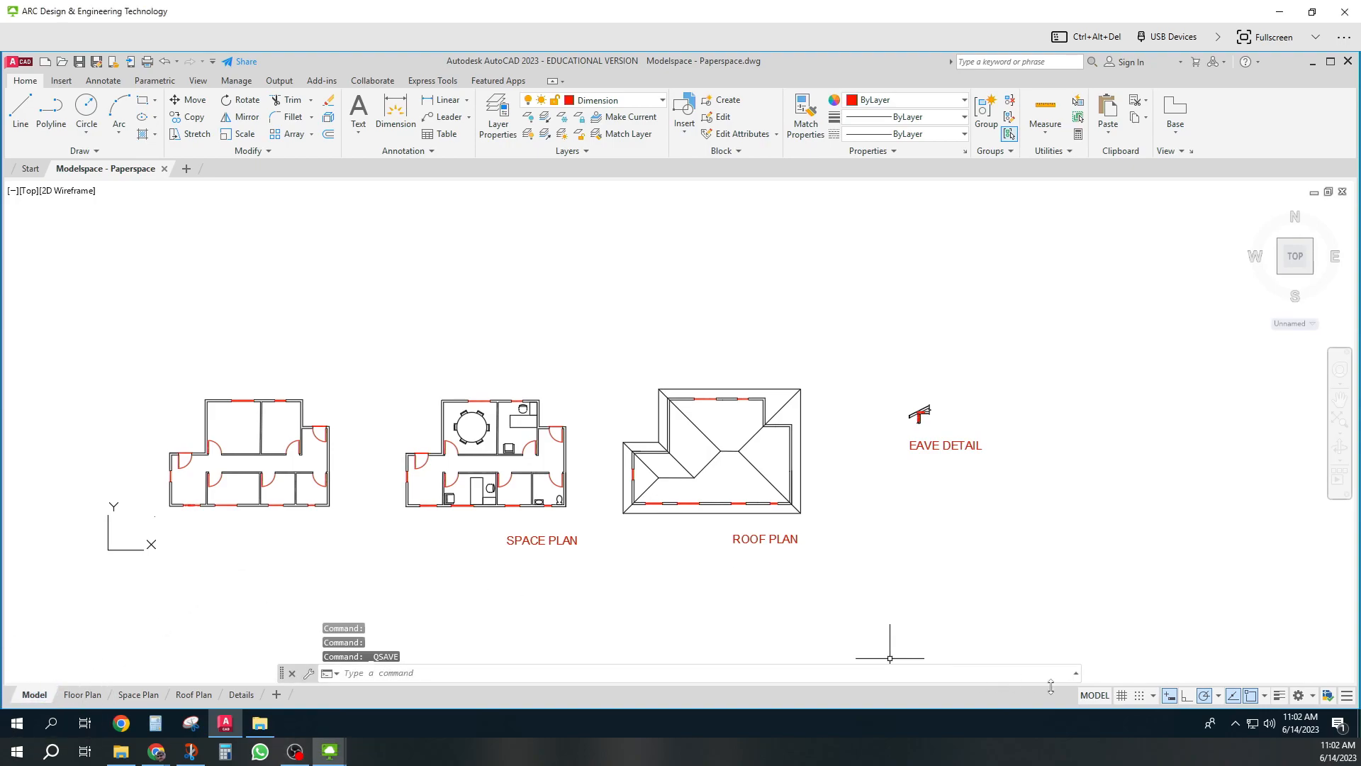
{"action": "left_click", "coordinate": [1104, 700]}
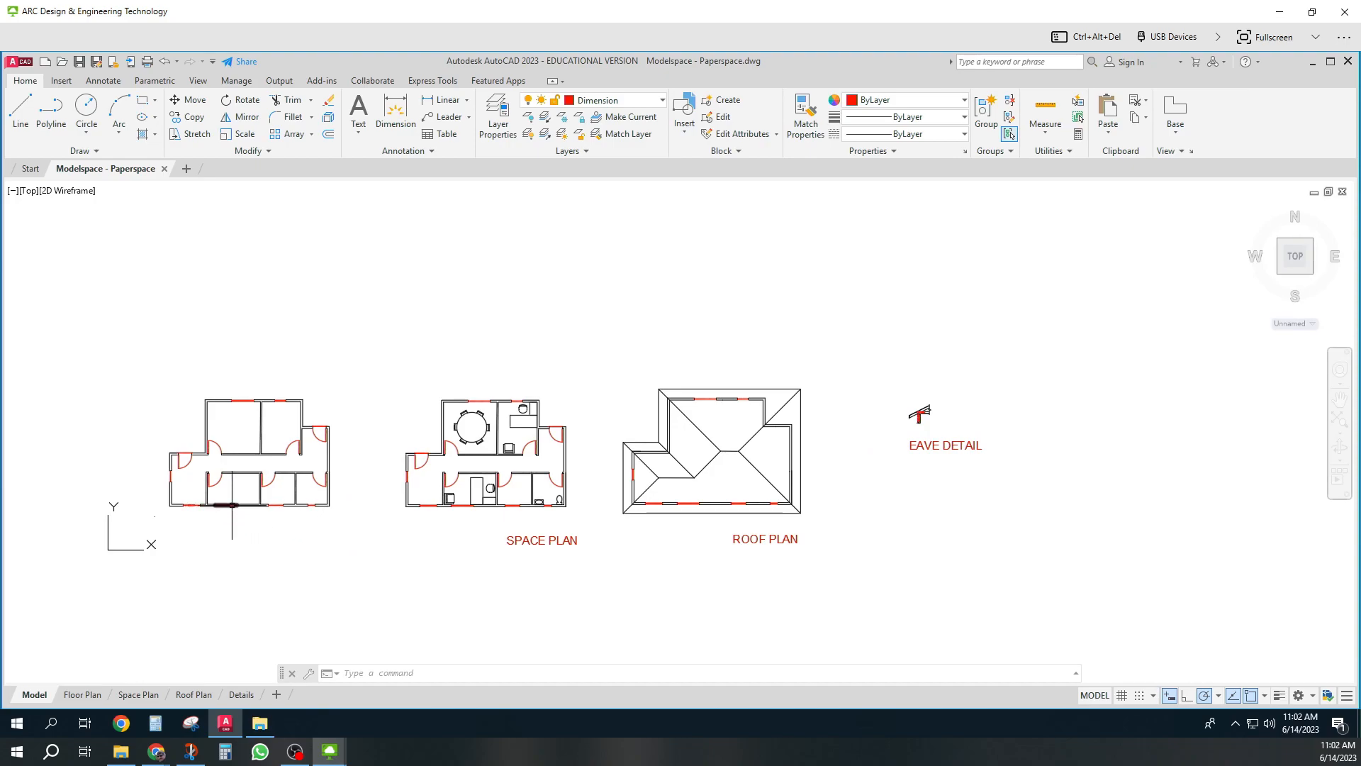
{"action": "key", "text": "ctrl"}
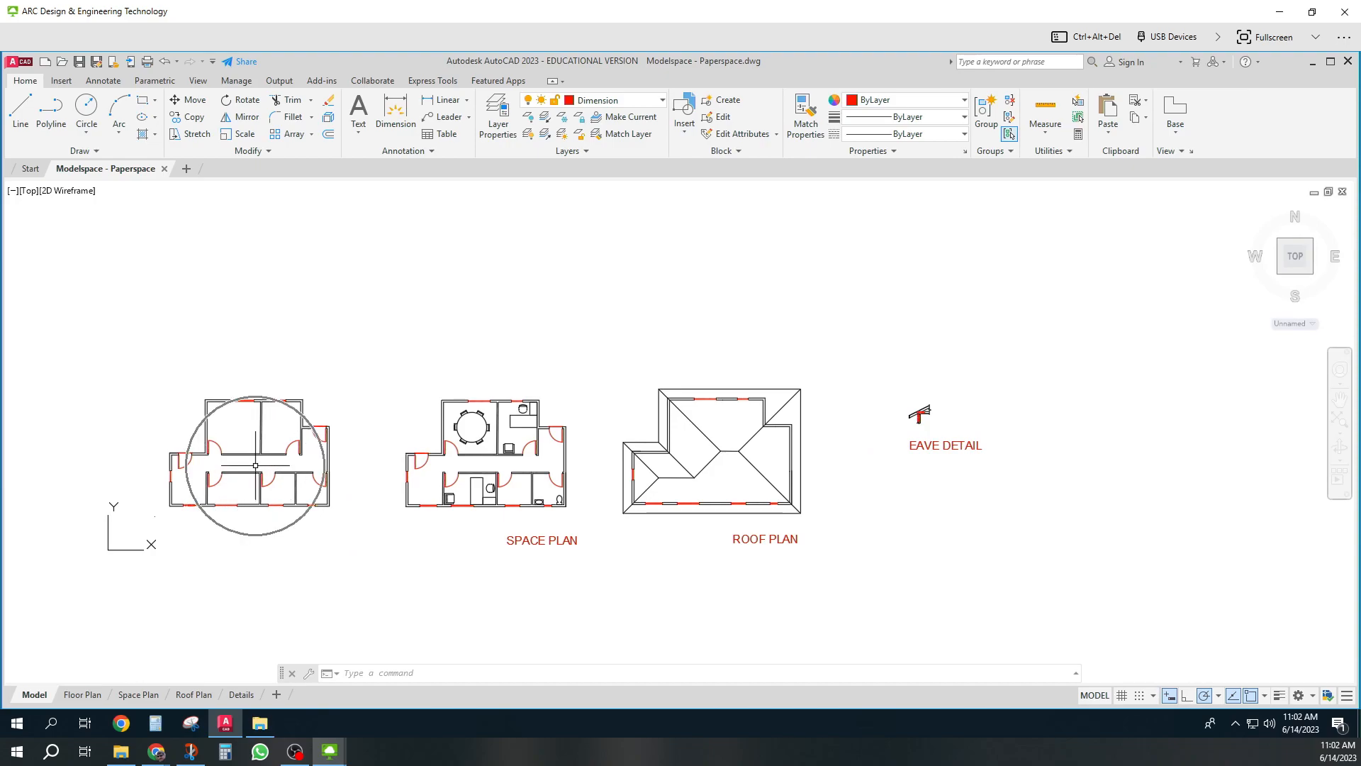
{"action": "key", "text": "ctrl"}
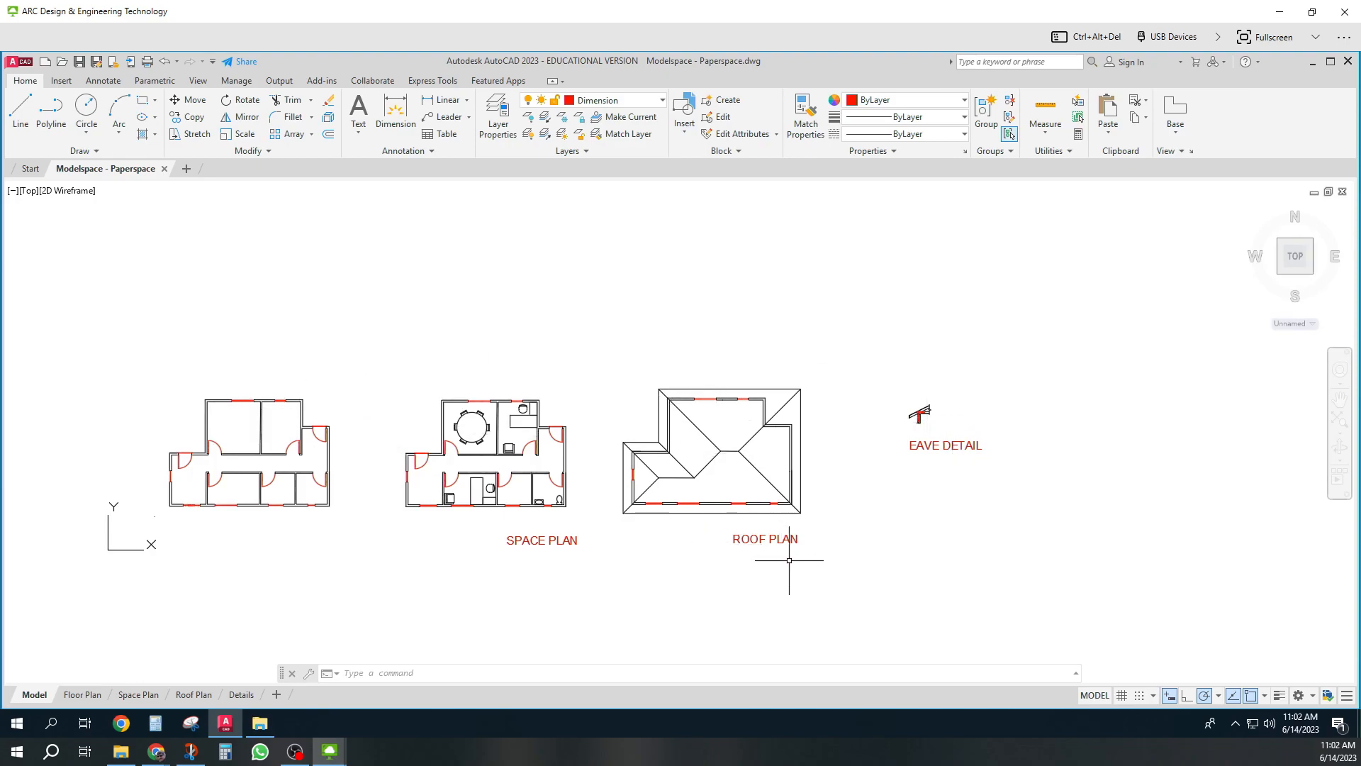
{"action": "left_click", "coordinate": [254, 463]}
{"action": "key", "text": "ctrl"}
{"action": "key", "text": "ctrl"}
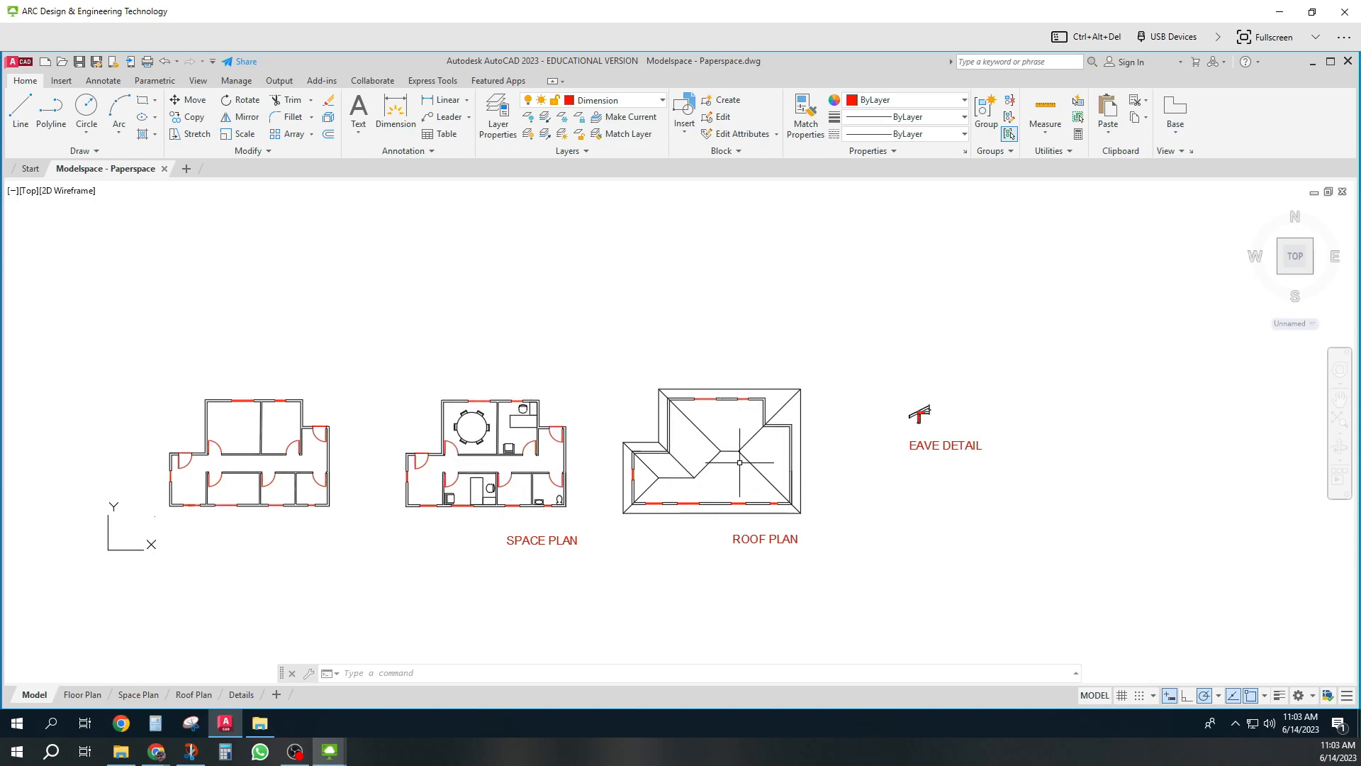
{"action": "key", "text": "ctrl"}
{"action": "key", "text": "ctrl"}
{"action": "key", "text": "ctrl"}
{"action": "key", "text": "ctrl"}
{"action": "key", "text": "ctrl"}
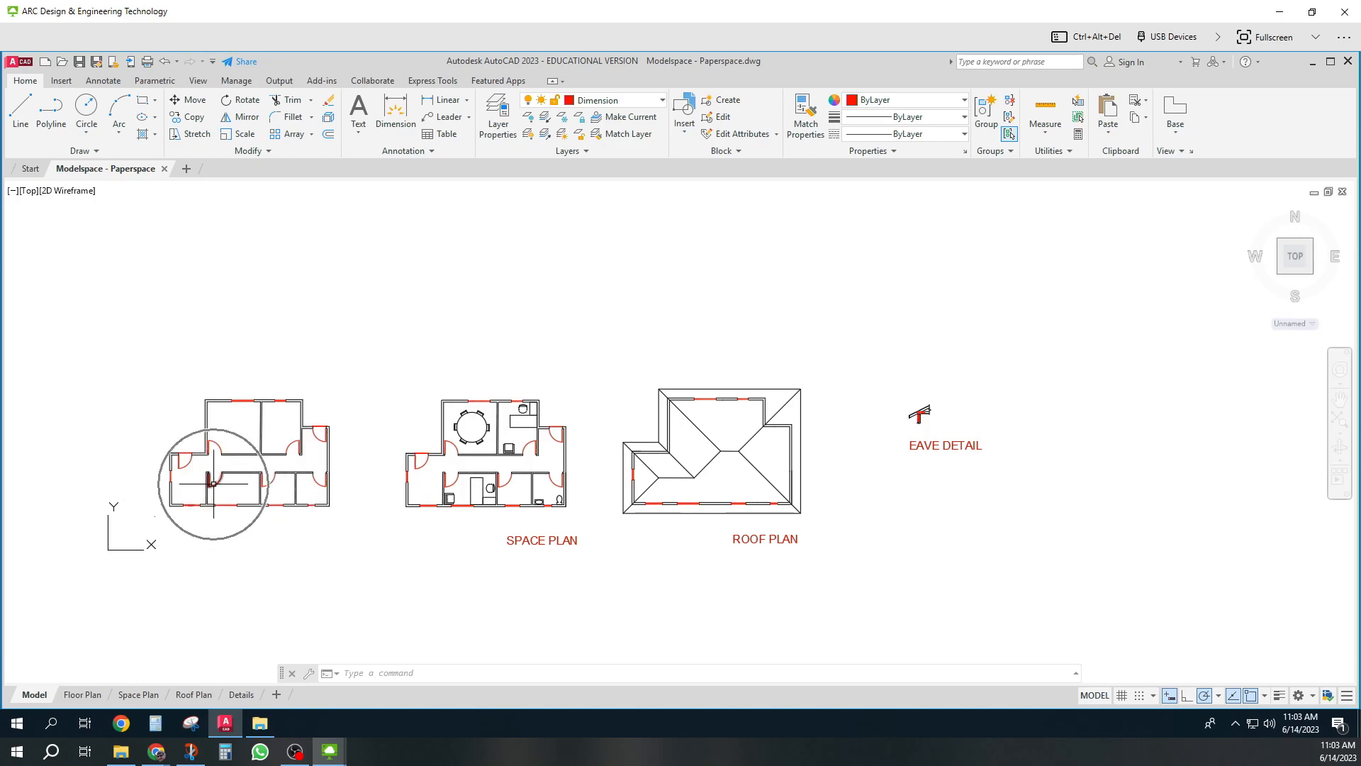
{"action": "key", "text": "ctrl"}
{"action": "key", "text": "ctrl"}
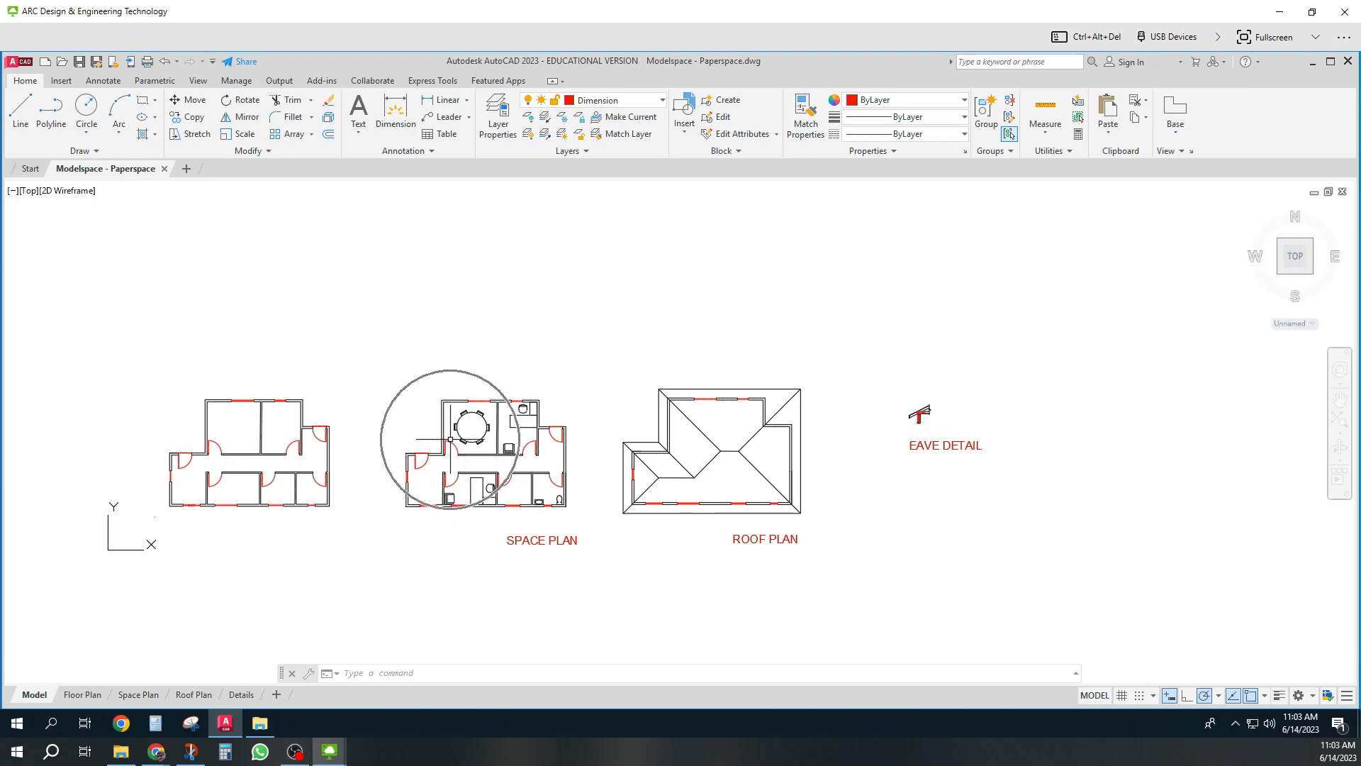
{"action": "key", "text": "ctrl"}
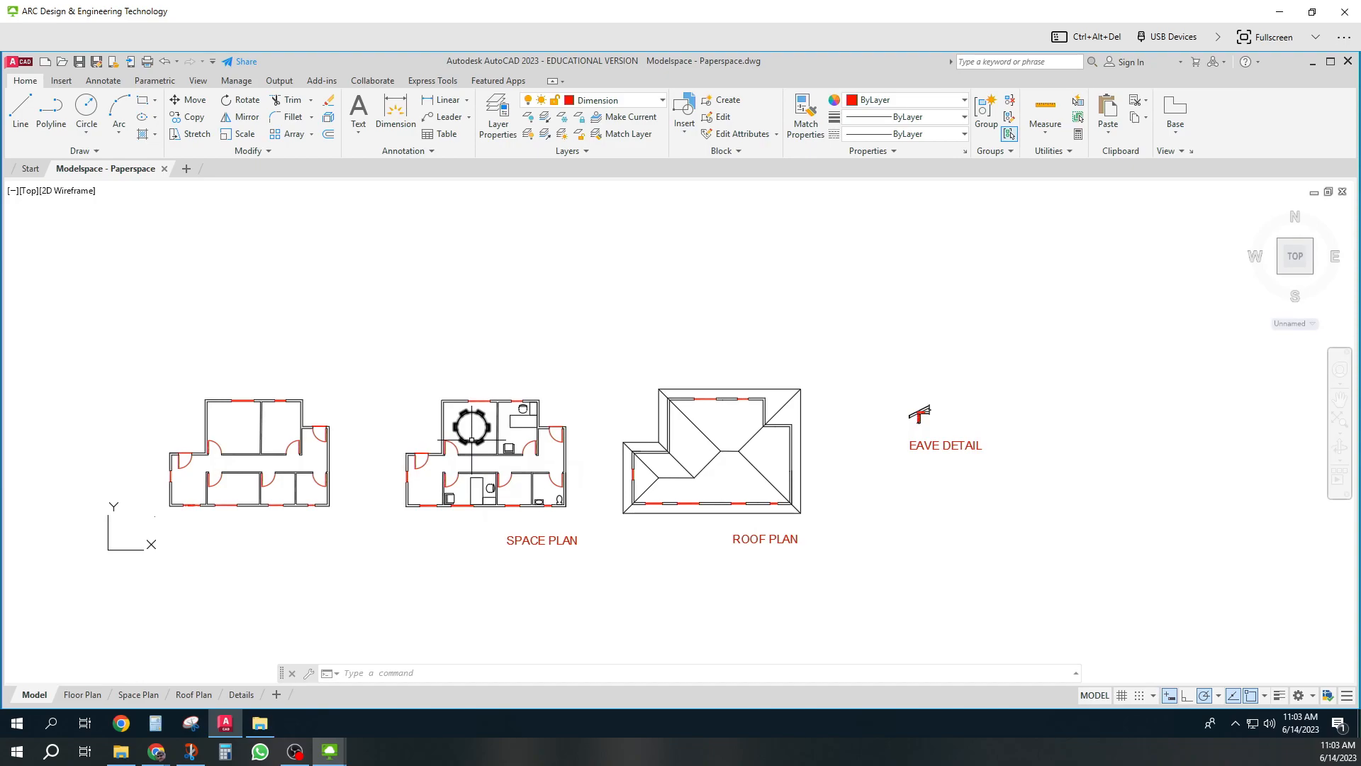
{"action": "key", "text": "ctrl"}
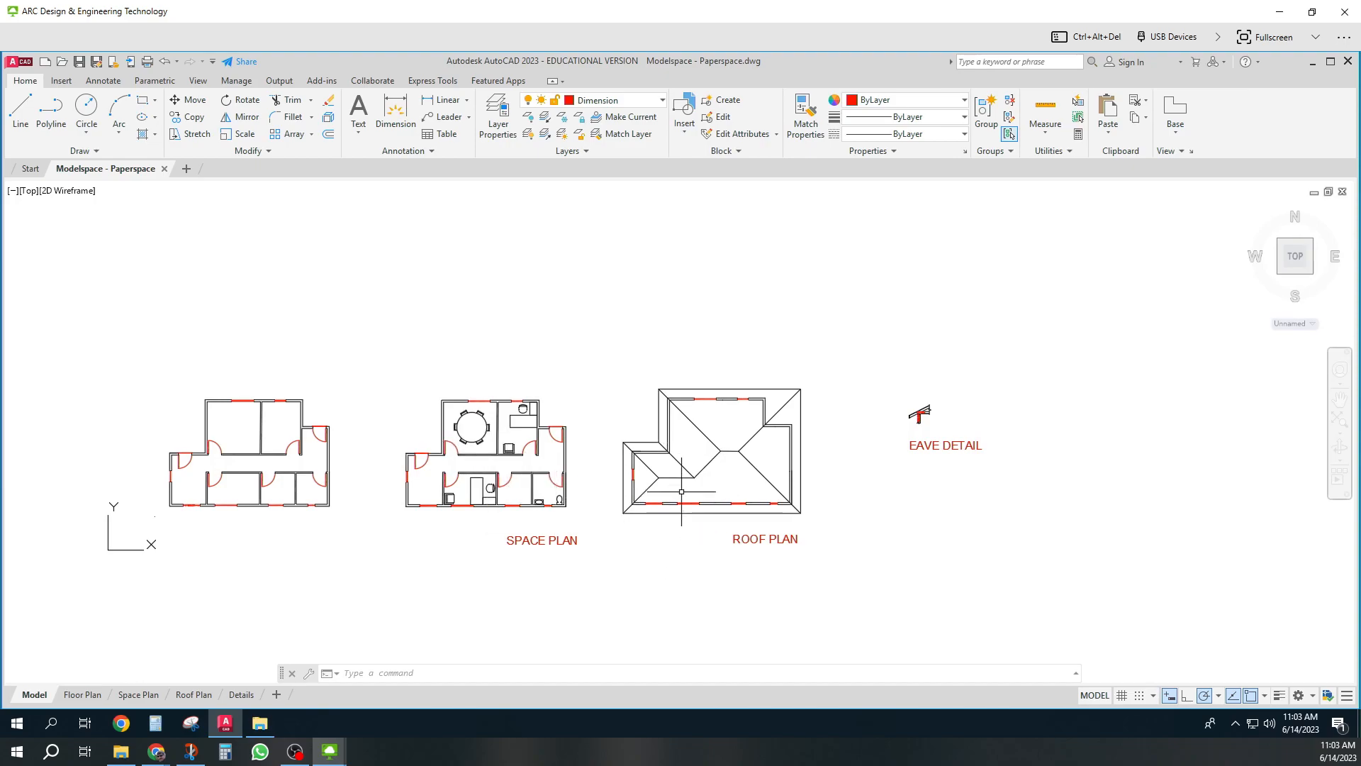
{"action": "mouse_move", "coordinate": [685, 477]}
{"action": "key", "text": "ctrl"}
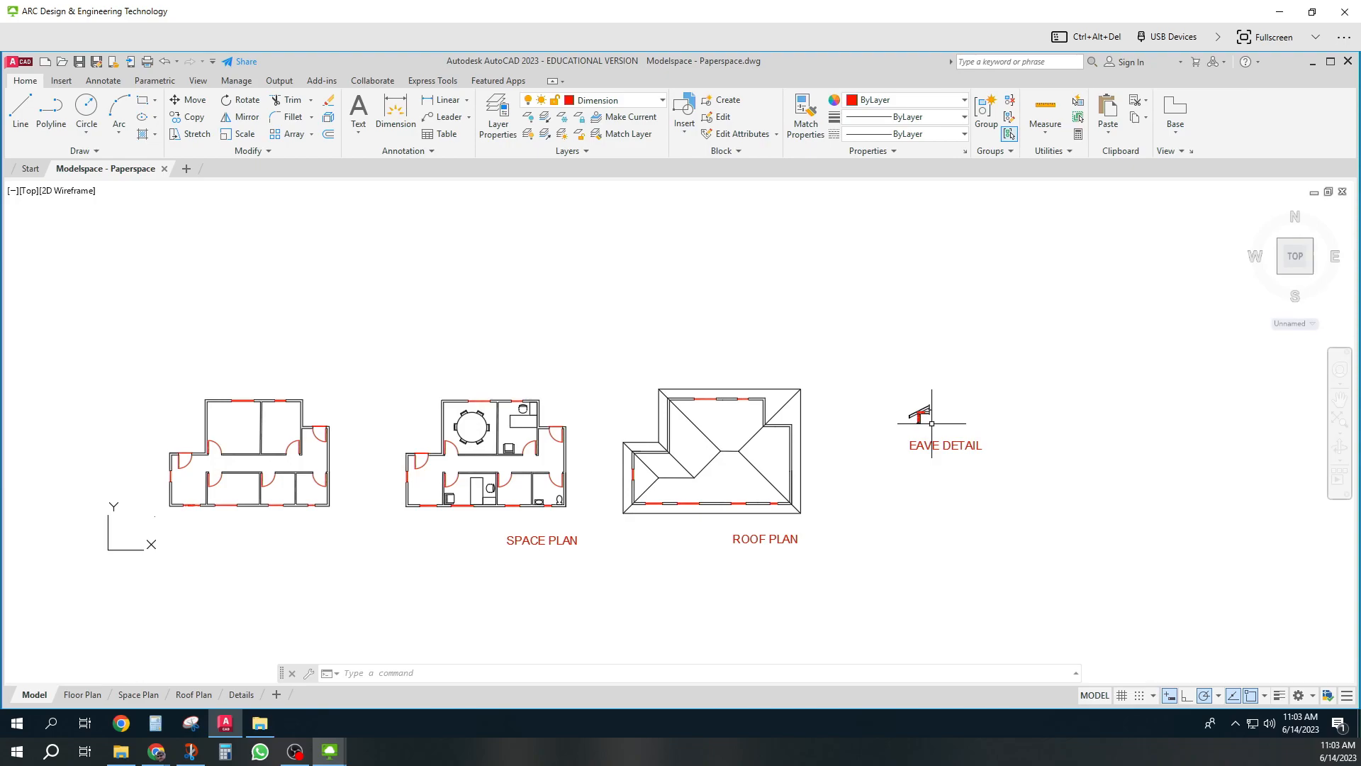
Preview the Floor Plan, Space Plan, Roof Plan and Details layouts, and open the Floor Plan layout
{"action": "left_click", "coordinate": [82, 699]}
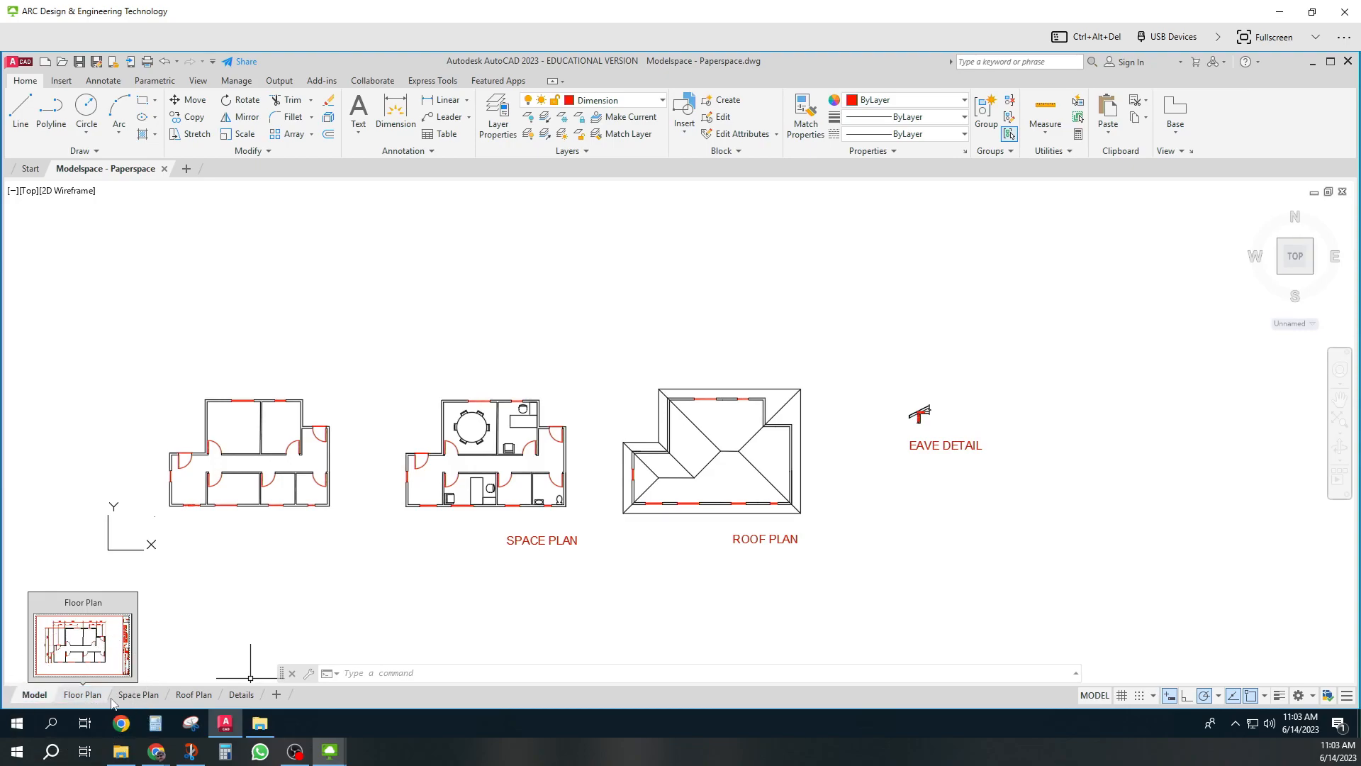
{"action": "mouse_move", "coordinate": [123, 702]}
{"action": "mouse_move", "coordinate": [184, 700]}
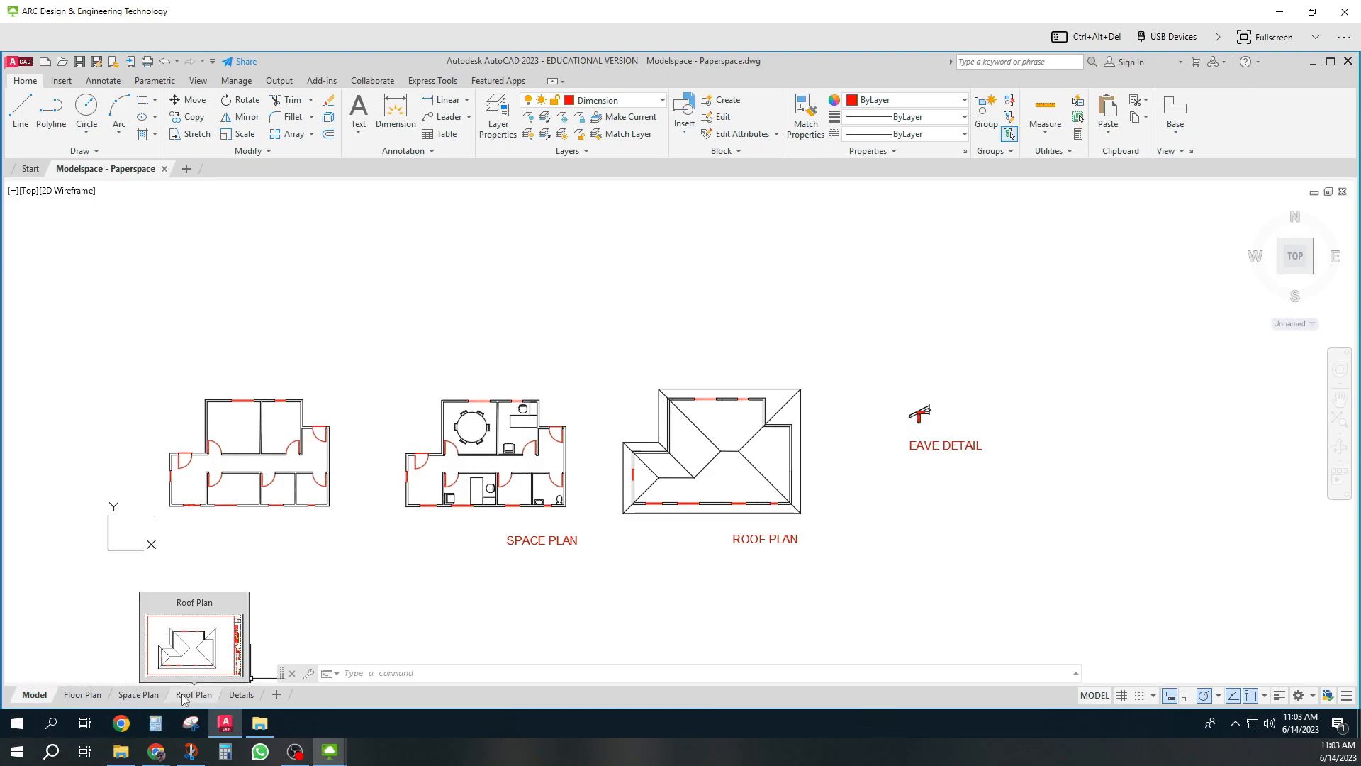
{"action": "mouse_move", "coordinate": [230, 700]}
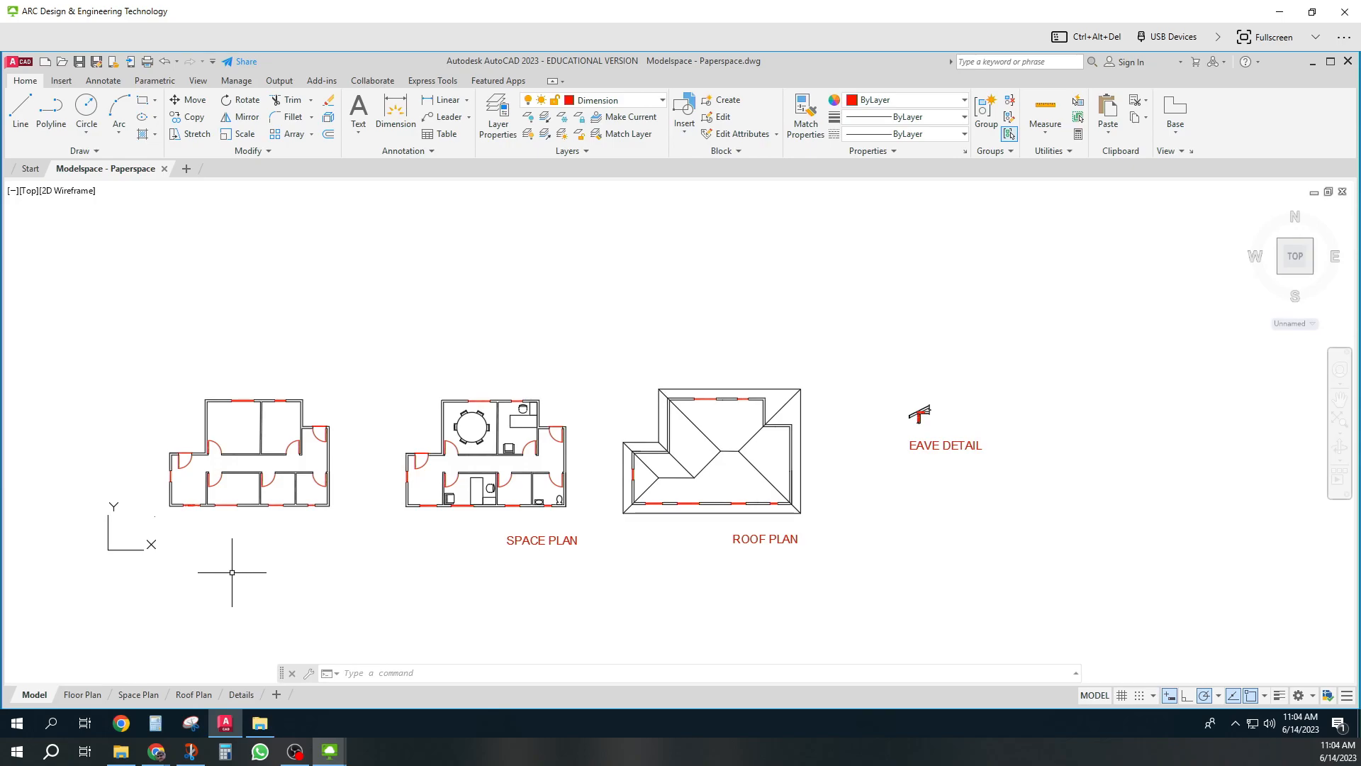
{"action": "left_click", "coordinate": [82, 695]}
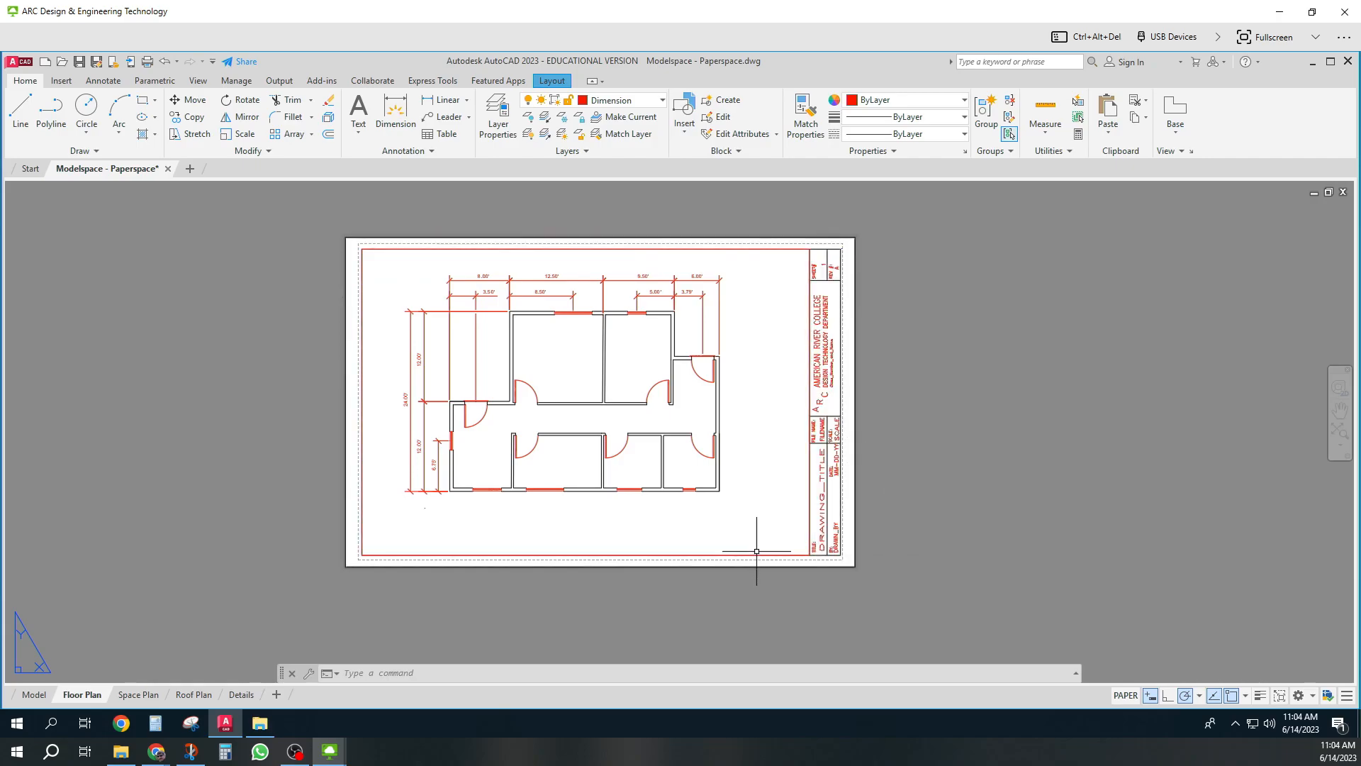
{"action": "mouse_move", "coordinate": [757, 553]}
{"action": "left_click", "coordinate": [1127, 696]}
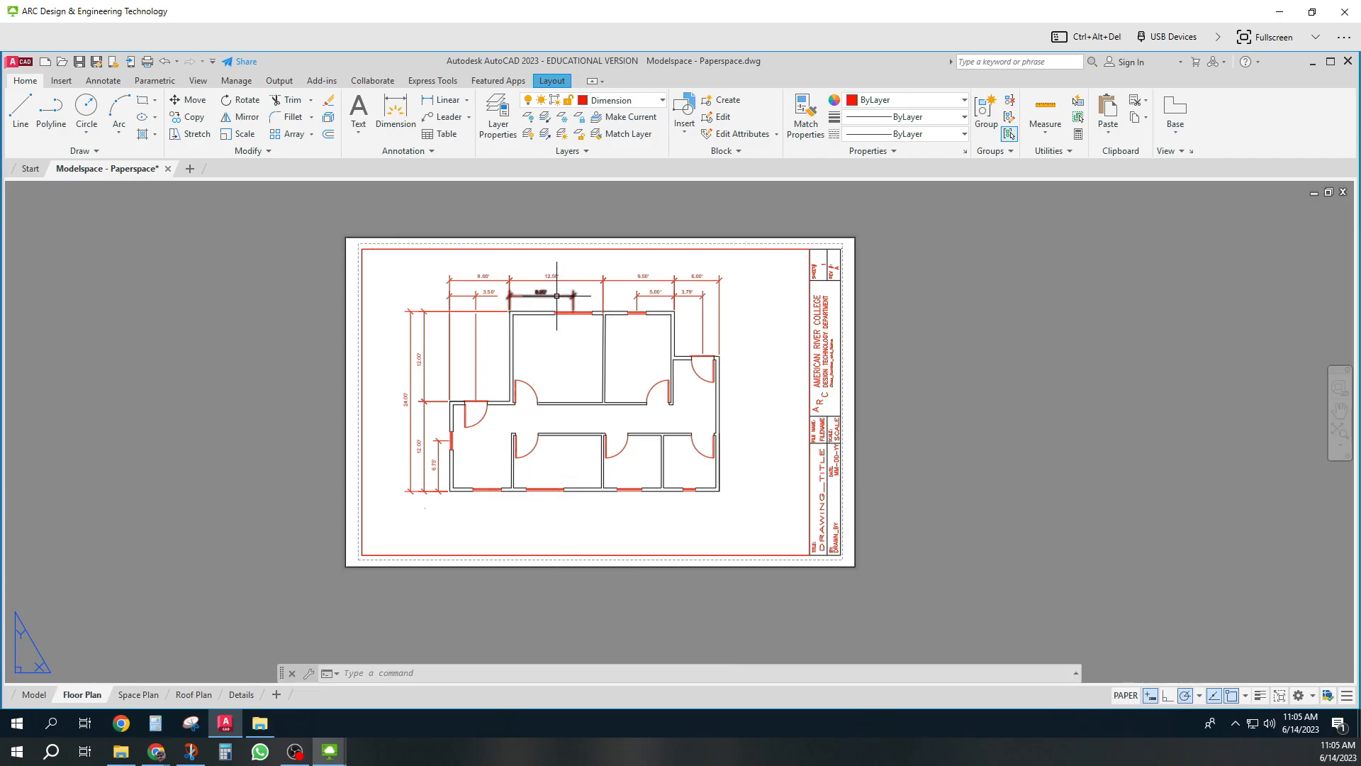
{"action": "left_click", "coordinate": [496, 338]}
{"action": "left_click_drag", "start_coordinate": [504, 331], "coordinate": [511, 334]}
{"action": "left_click_drag", "start_coordinate": [518, 326], "coordinate": [535, 331]}
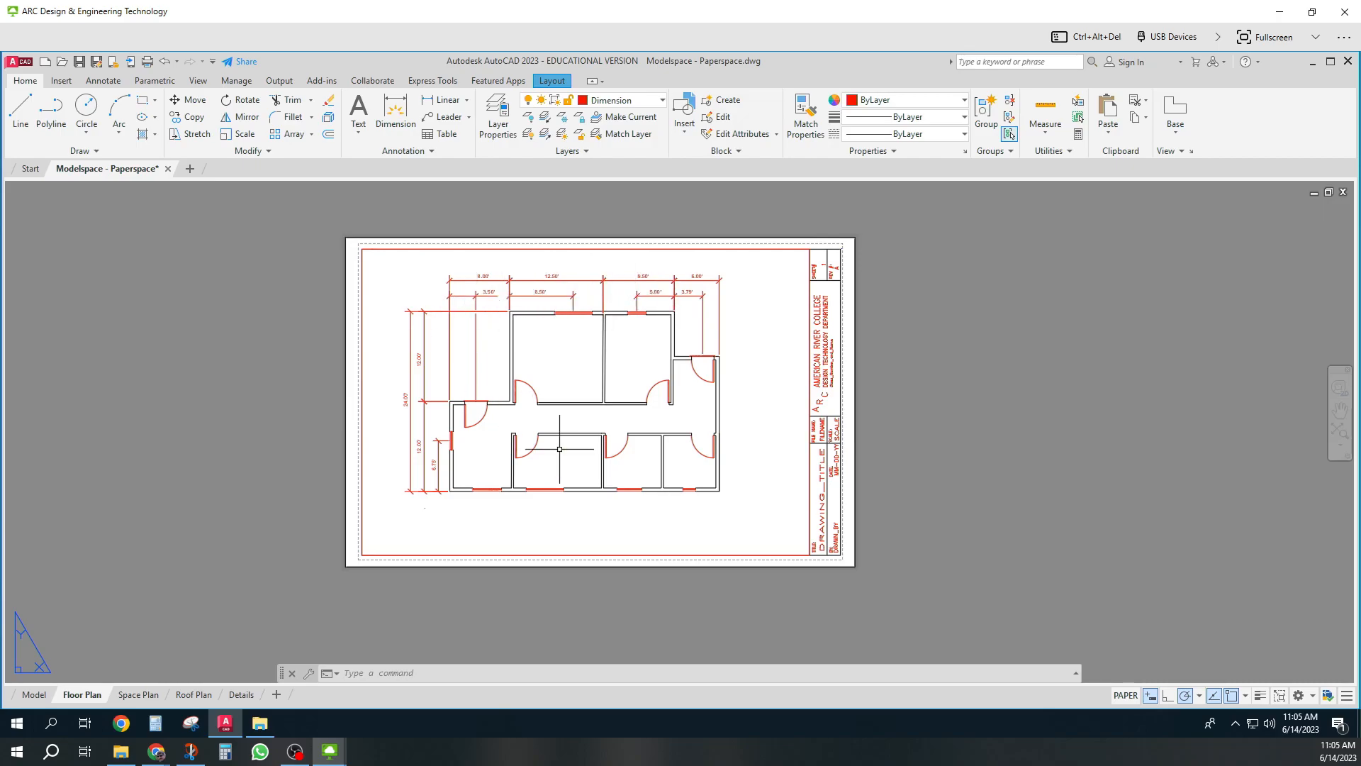
Switch the Floor Plan layout into model space and back to paper space twice
{"action": "left_click", "coordinate": [1125, 696]}
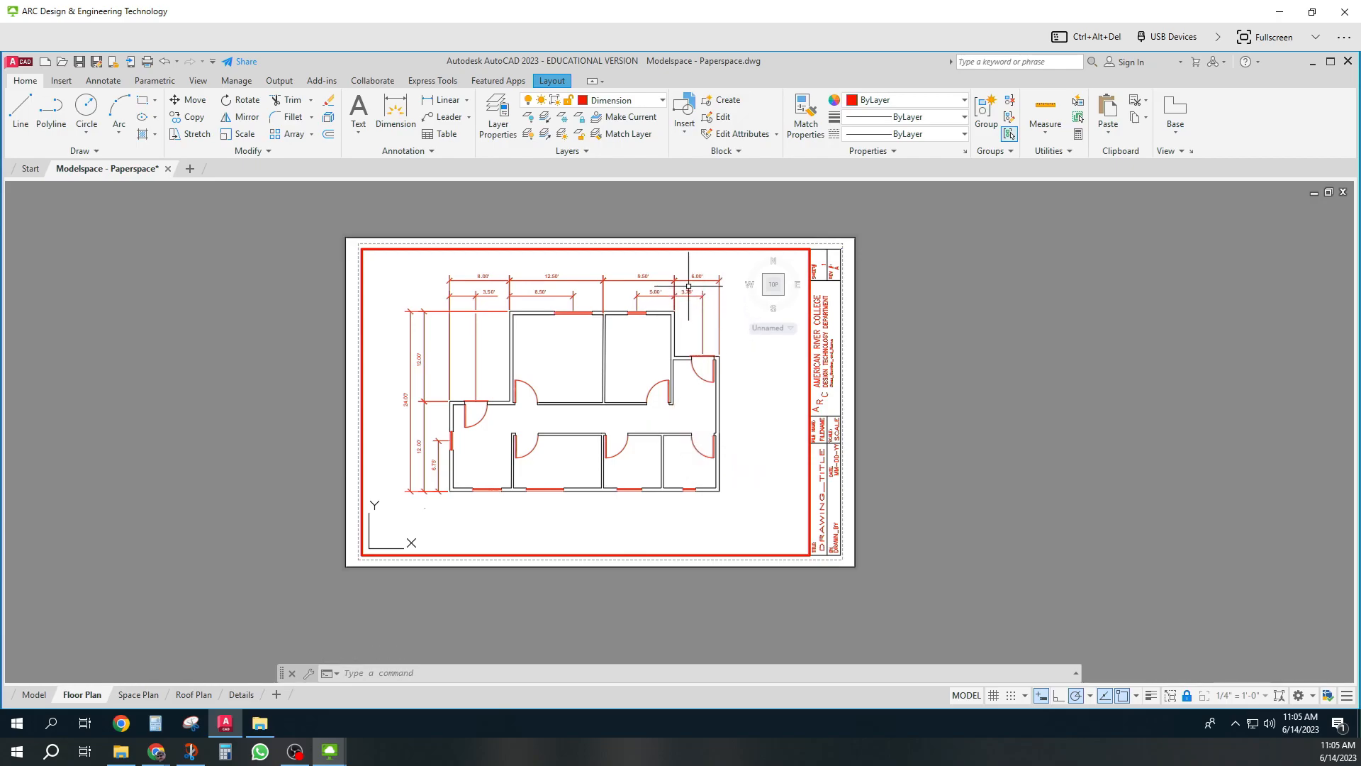
{"action": "left_click", "coordinate": [966, 695]}
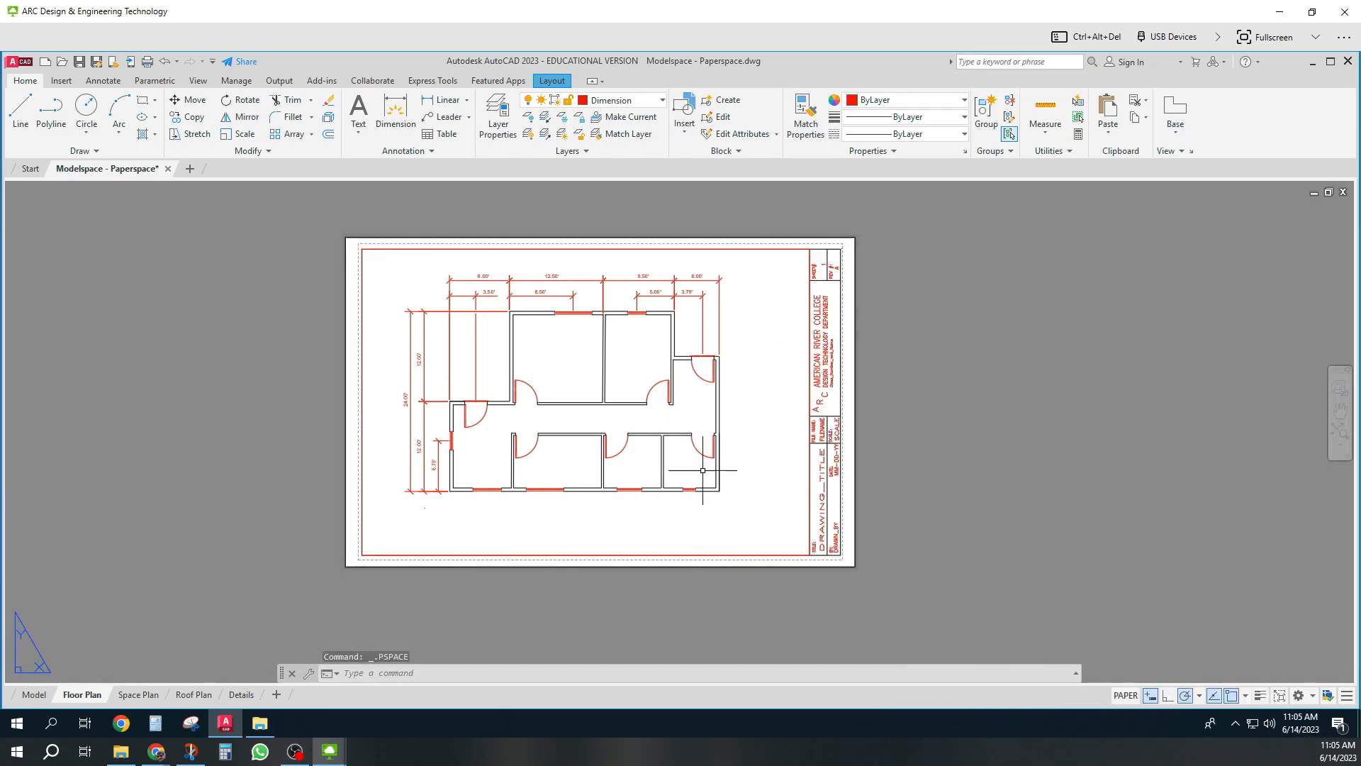
{"action": "left_click", "coordinate": [1126, 696]}
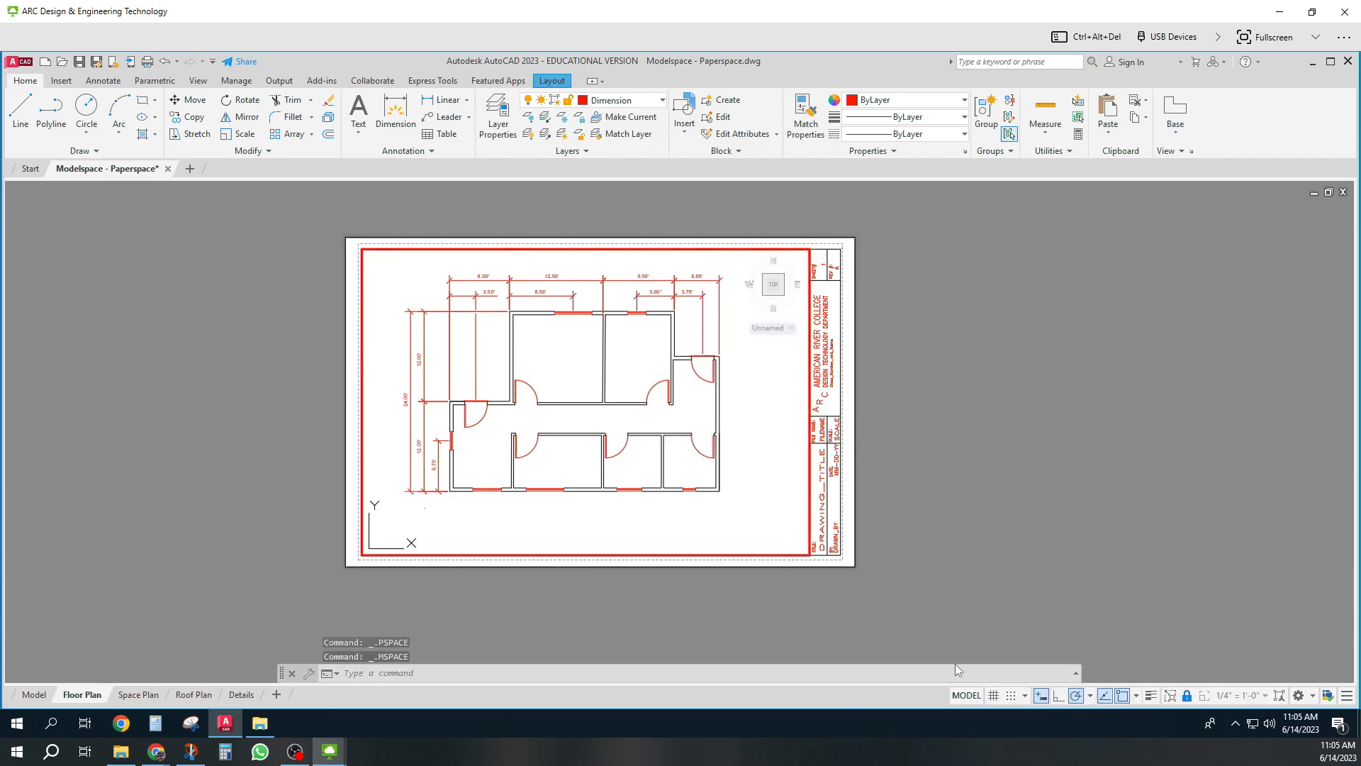
{"action": "left_click", "coordinate": [965, 696]}
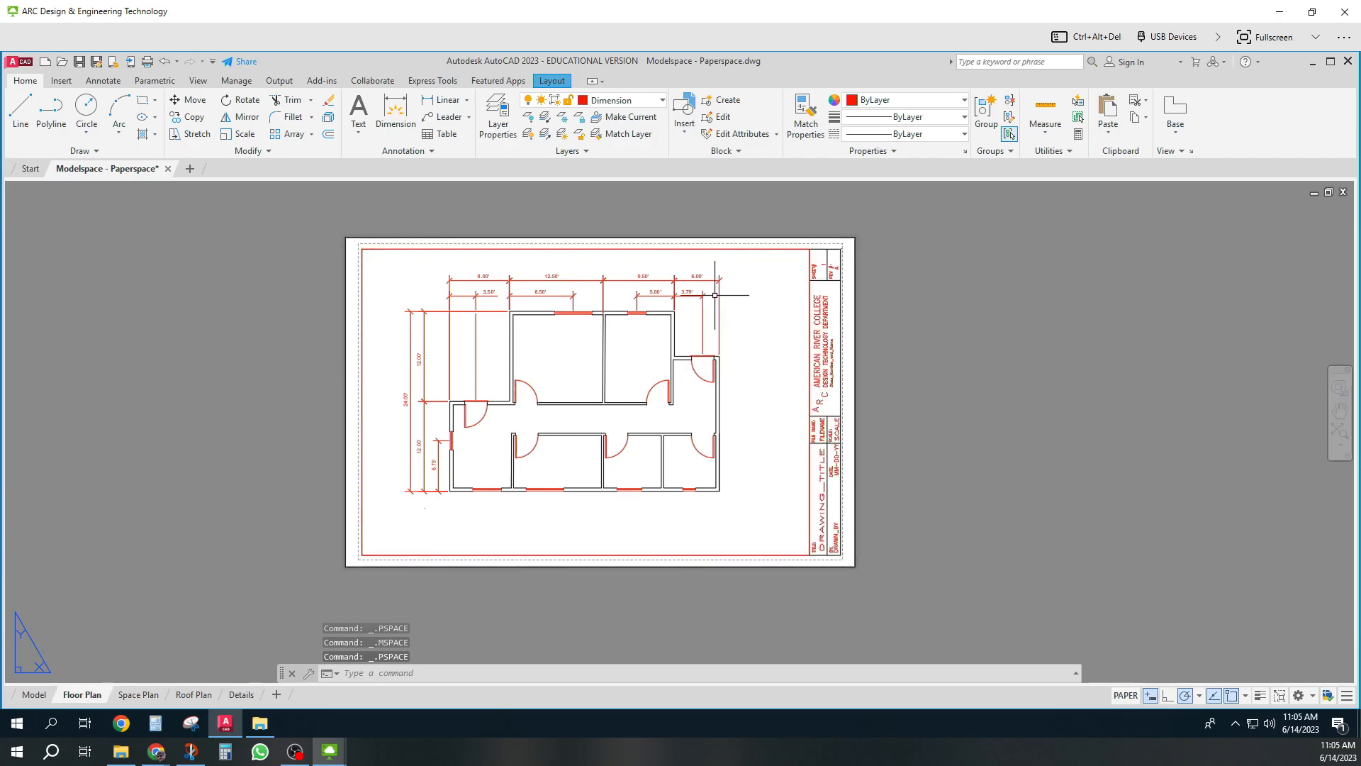
Compare the floor plan in model space with the dimensioned Floor Plan layout
{"action": "key", "text": "ctrl"}
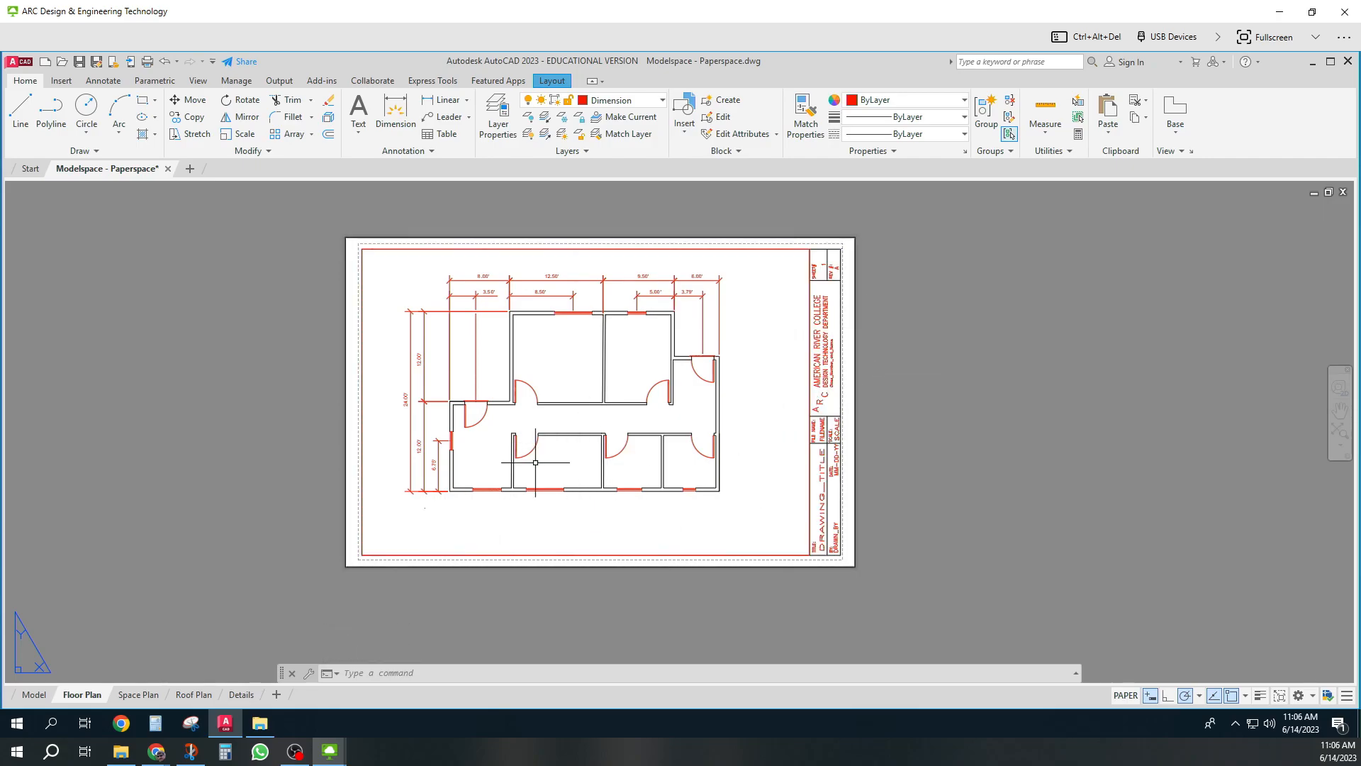
{"action": "left_click", "coordinate": [34, 694]}
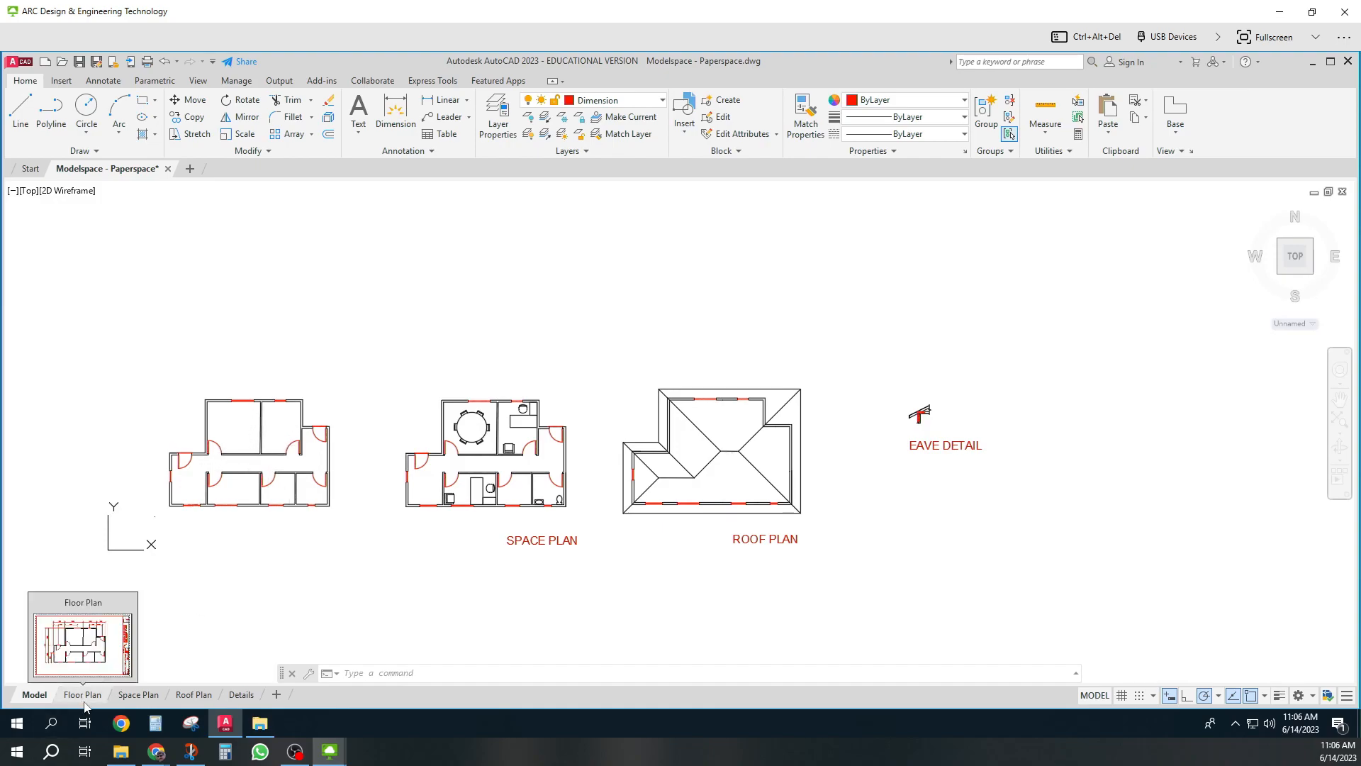
{"action": "left_click", "coordinate": [83, 638]}
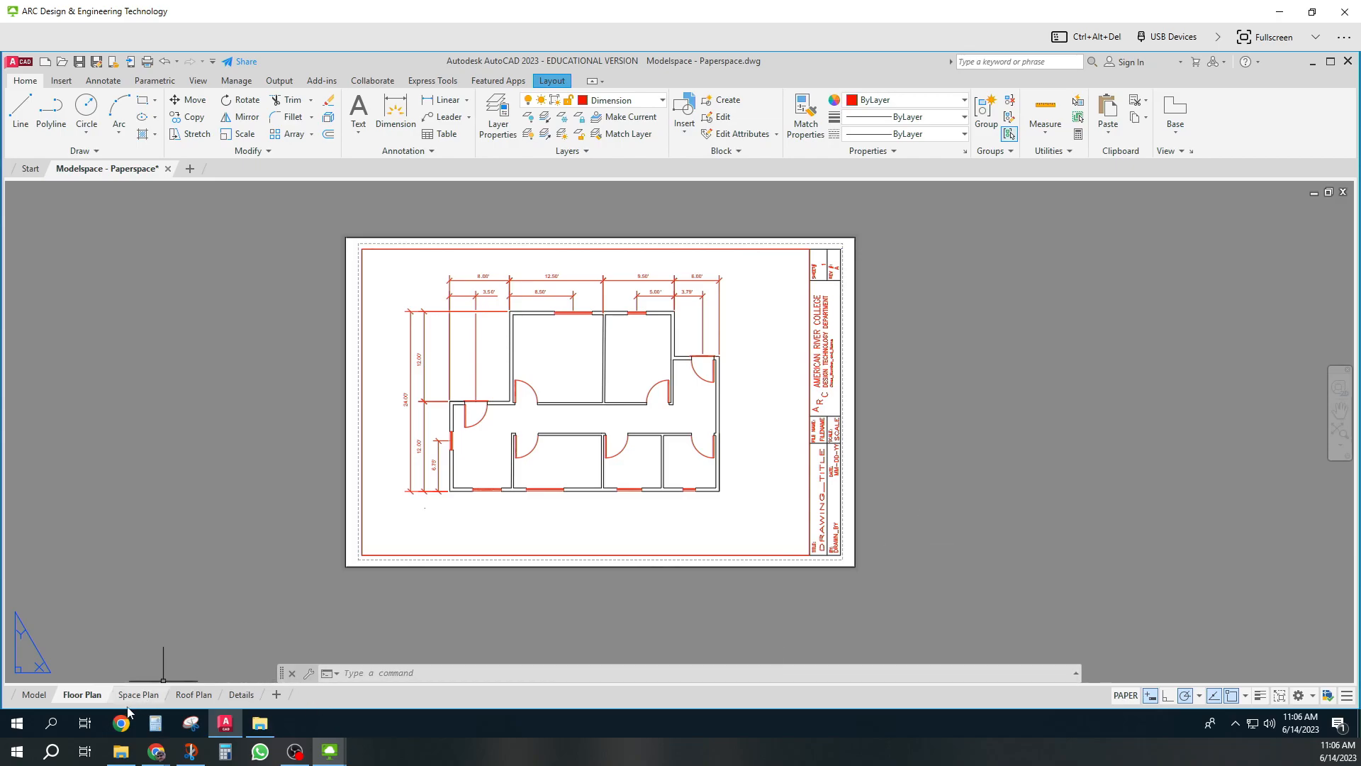
Open the Space Plan layout, select its viewport for inspection and clear the selection
{"action": "mouse_move", "coordinate": [146, 697]}
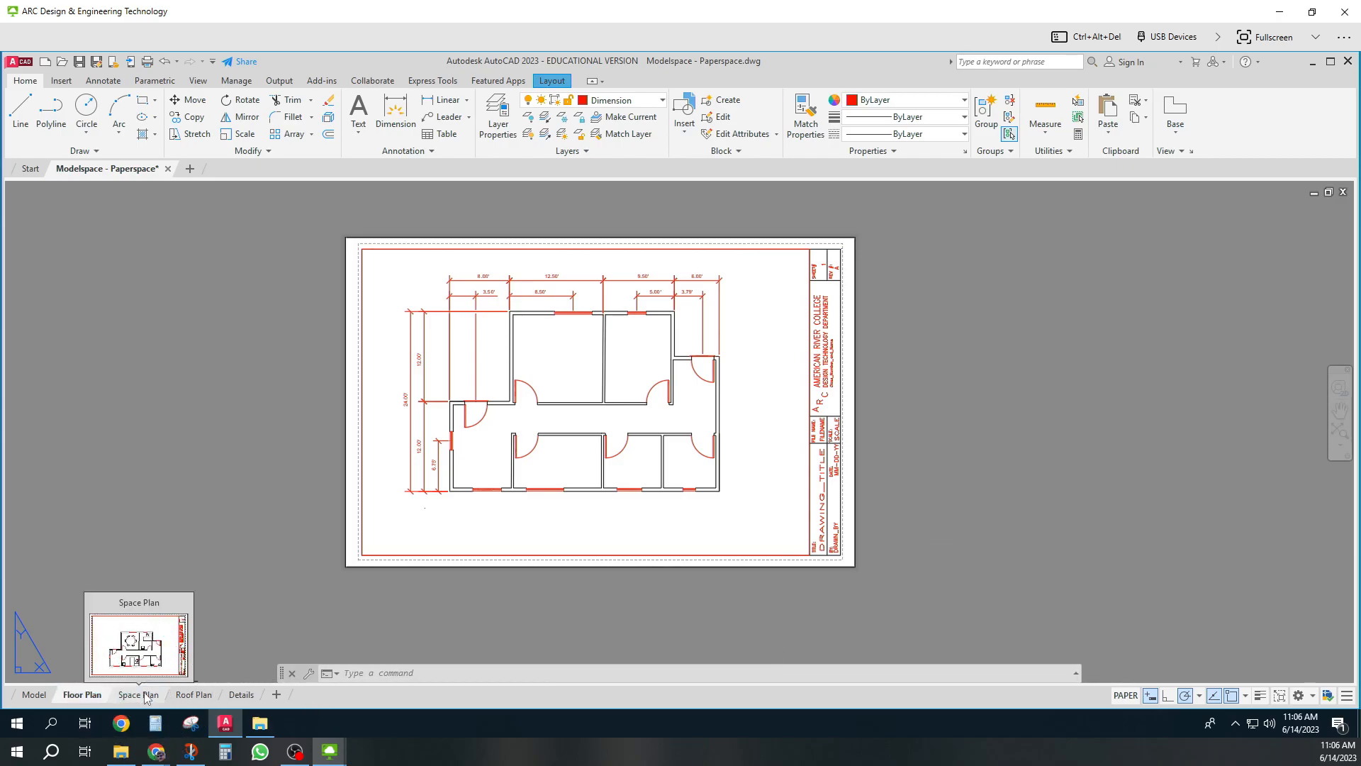
{"action": "left_click", "coordinate": [139, 695]}
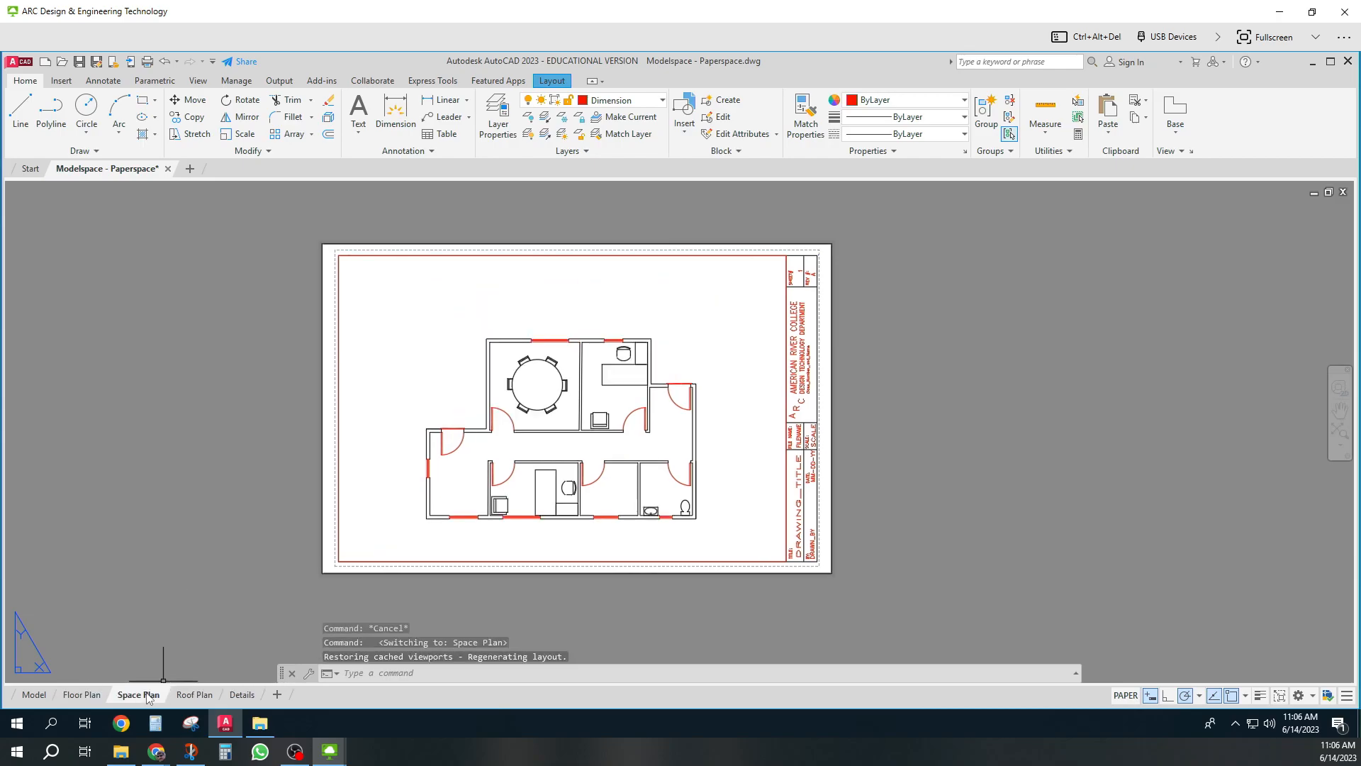
{"action": "left_click", "coordinate": [764, 558]}
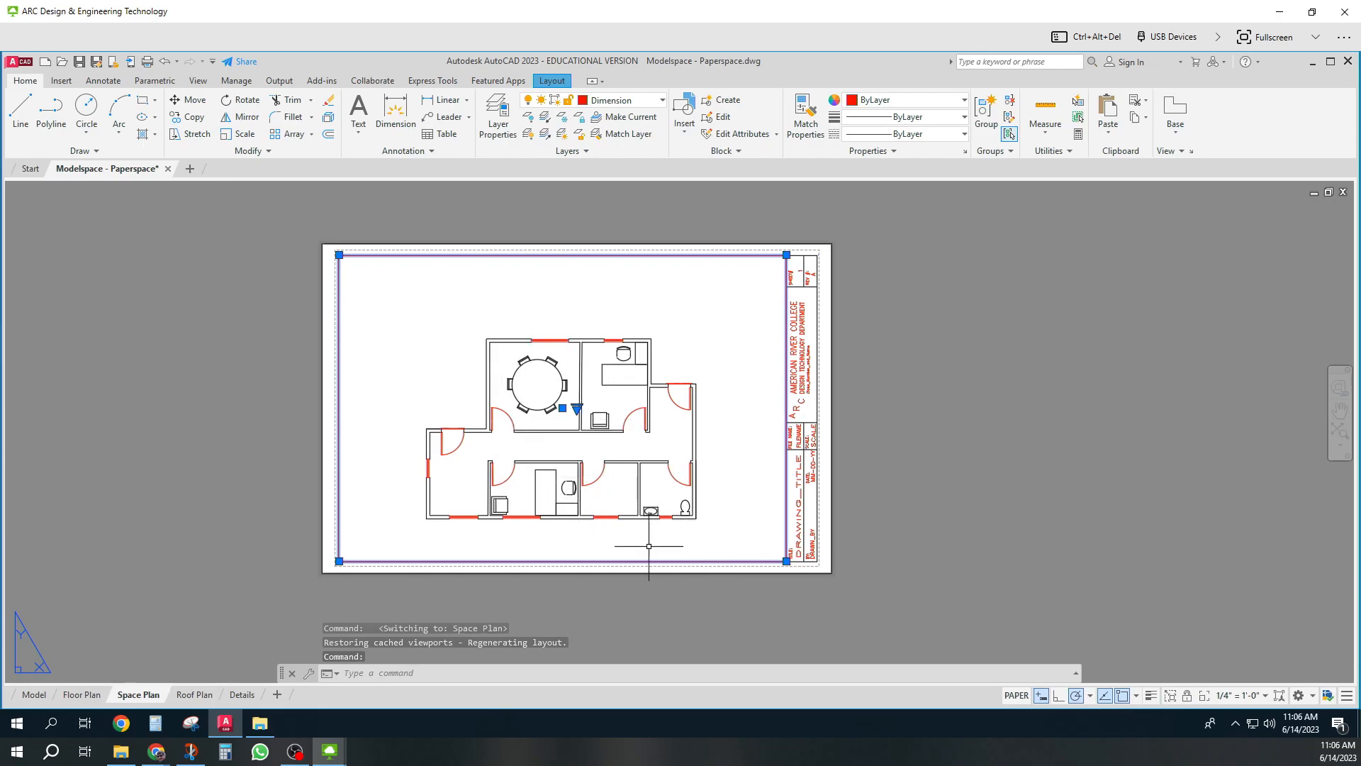
{"action": "key", "text": "Escape"}
{"action": "key", "text": "Escape"}
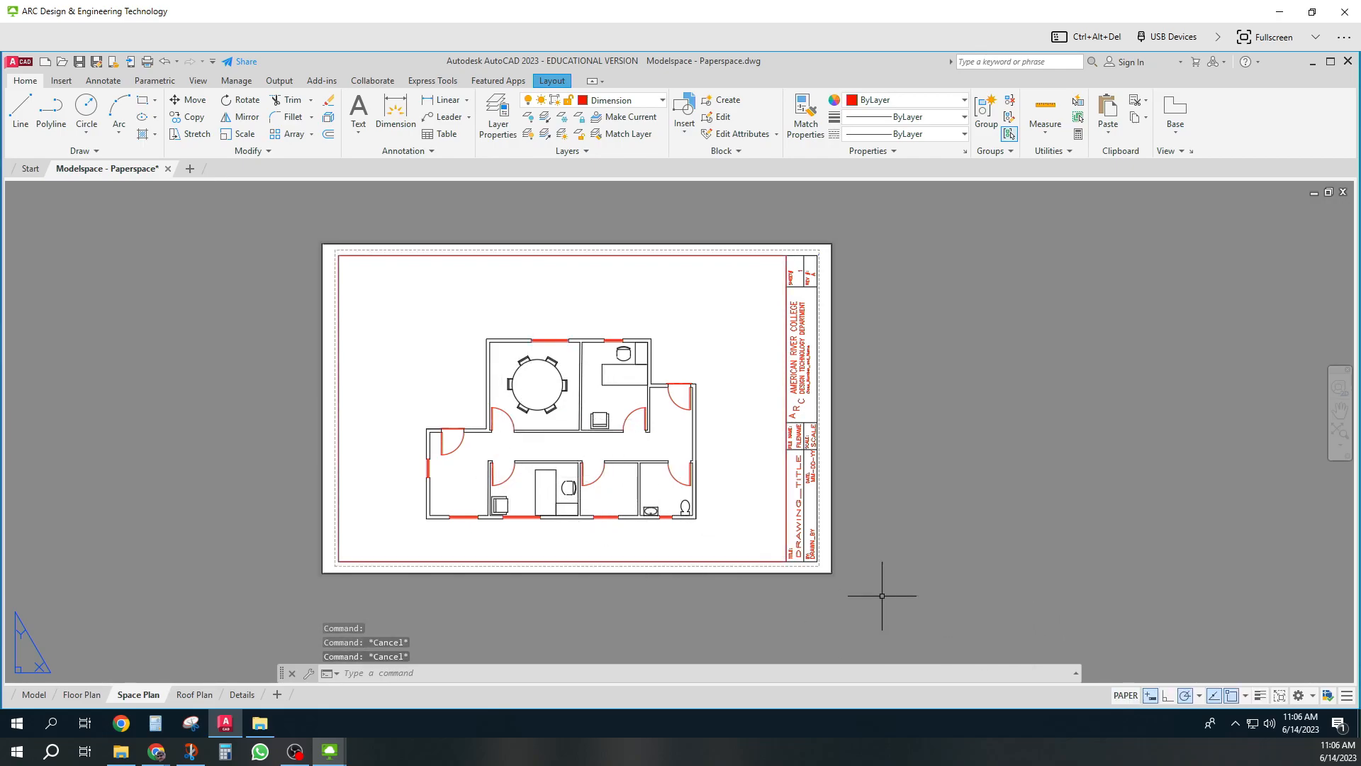
Add a multileader pointing to the round table in the space plan, with the lines CONFERENCE TABLE, 6 CHAIRS and WOOD FINISH
{"action": "left_click", "coordinate": [448, 118]}
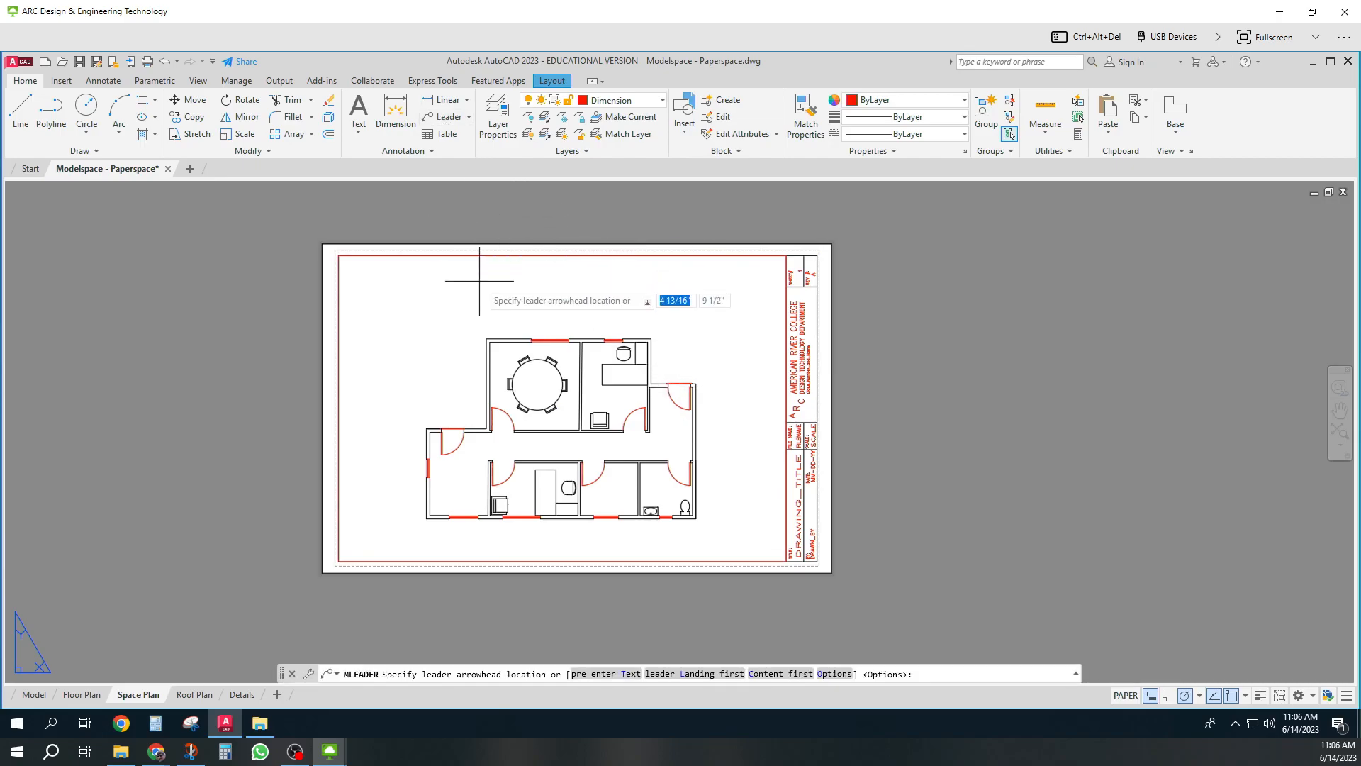
{"action": "left_click", "coordinate": [521, 364]}
{"action": "left_click", "coordinate": [468, 292]}
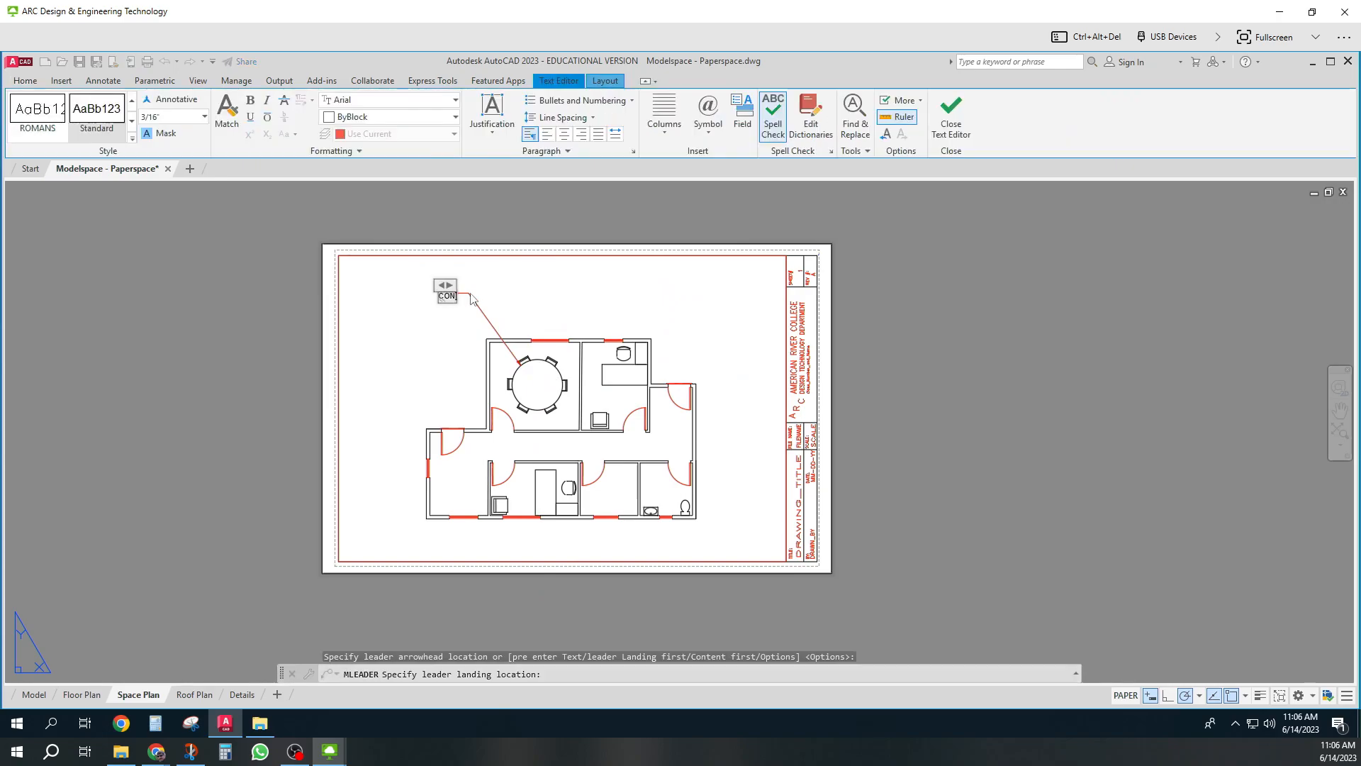
{"action": "type", "text": "CONFERENCE TABLE"}
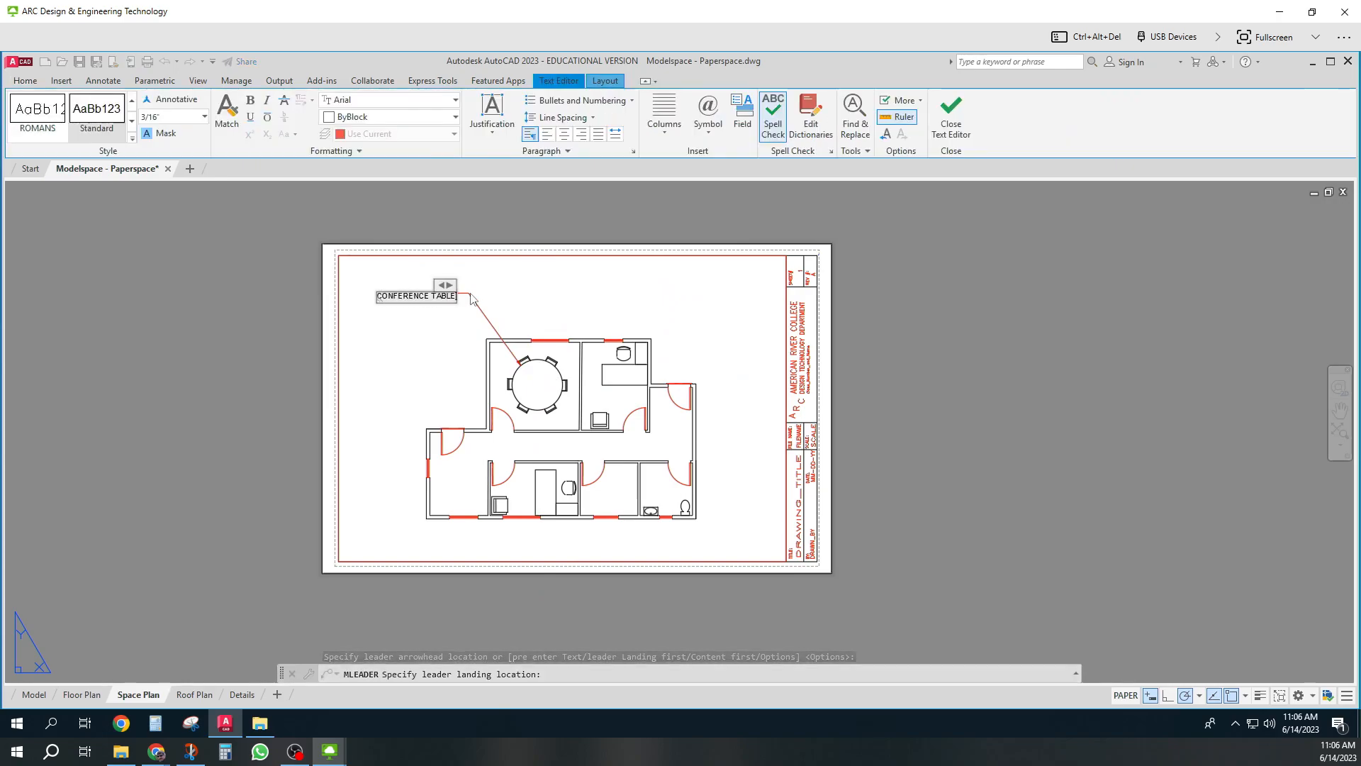
{"action": "key", "text": "Return"}
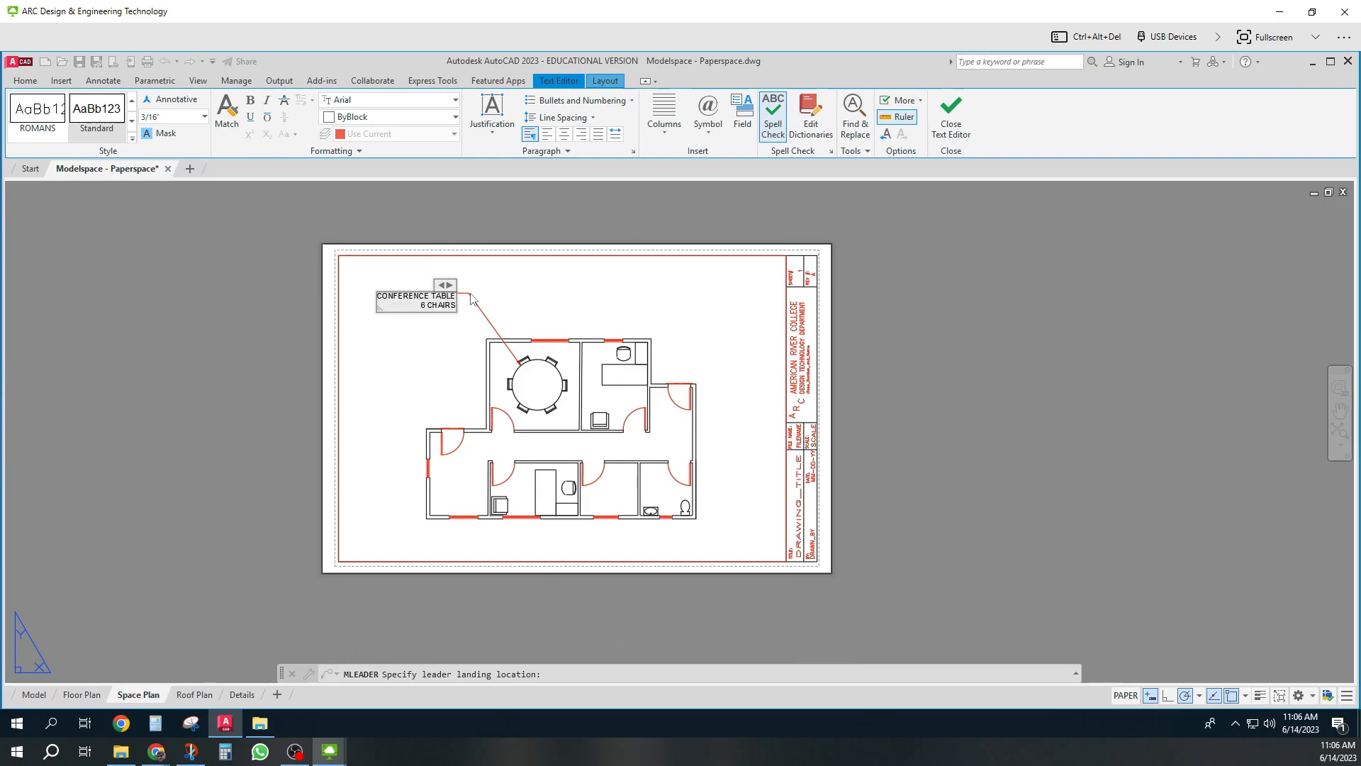
{"action": "type", "text": "6 CHAIRS"}
{"action": "key", "text": "Return"}
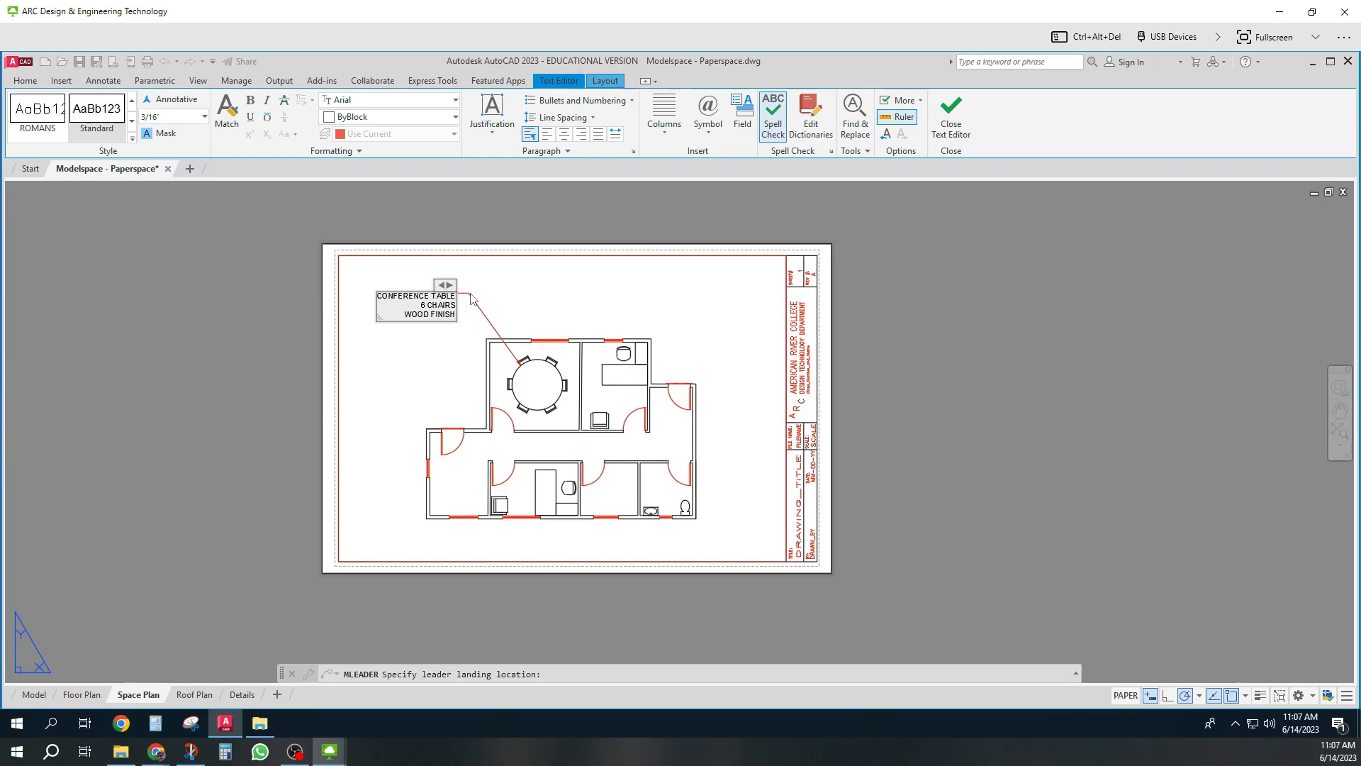
{"action": "left_click", "coordinate": [569, 293]}
{"action": "key", "text": "Escape"}
{"action": "key", "text": "Escape"}
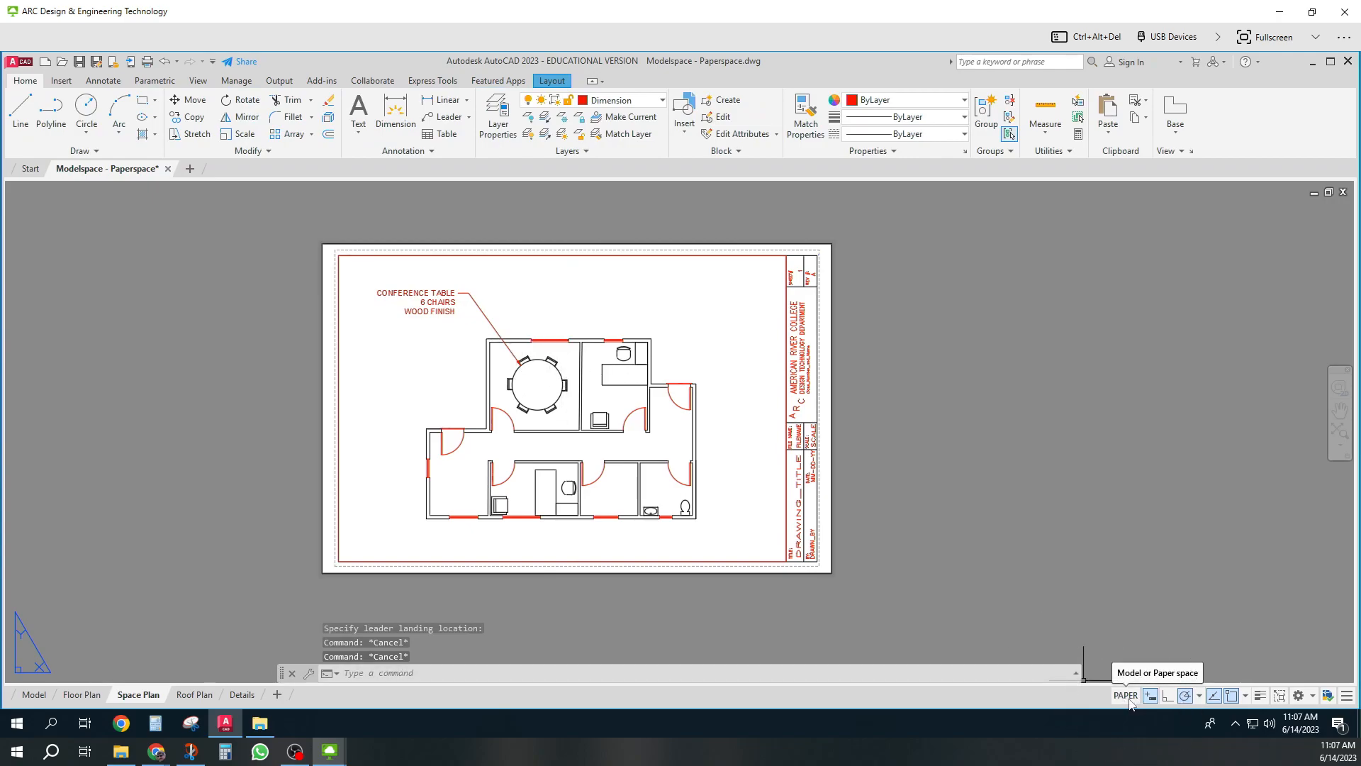
Switch back to model space to check the space plan drawing there
{"action": "left_click", "coordinate": [34, 694]}
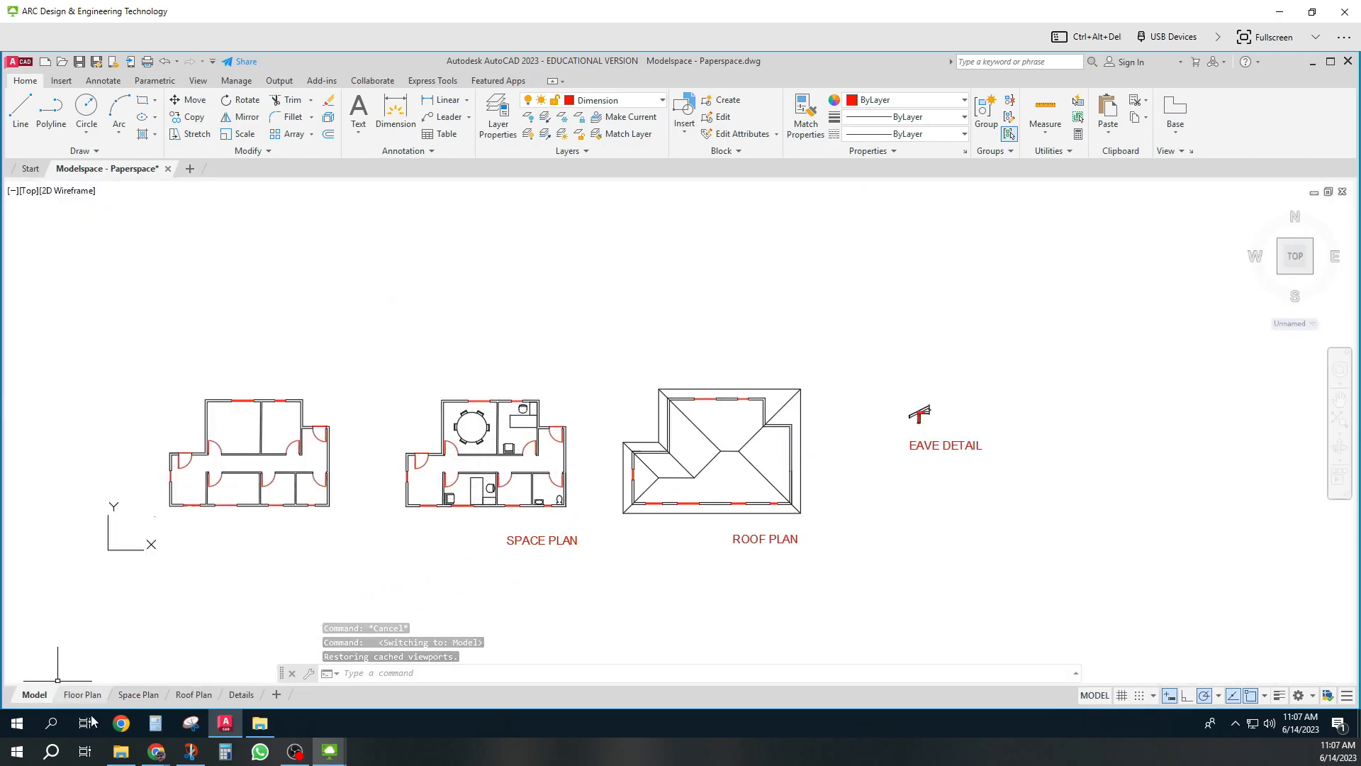
Compare the annotated Space Plan layout with the space plan drawing in model space, ending on the layout
{"action": "left_click", "coordinate": [136, 695]}
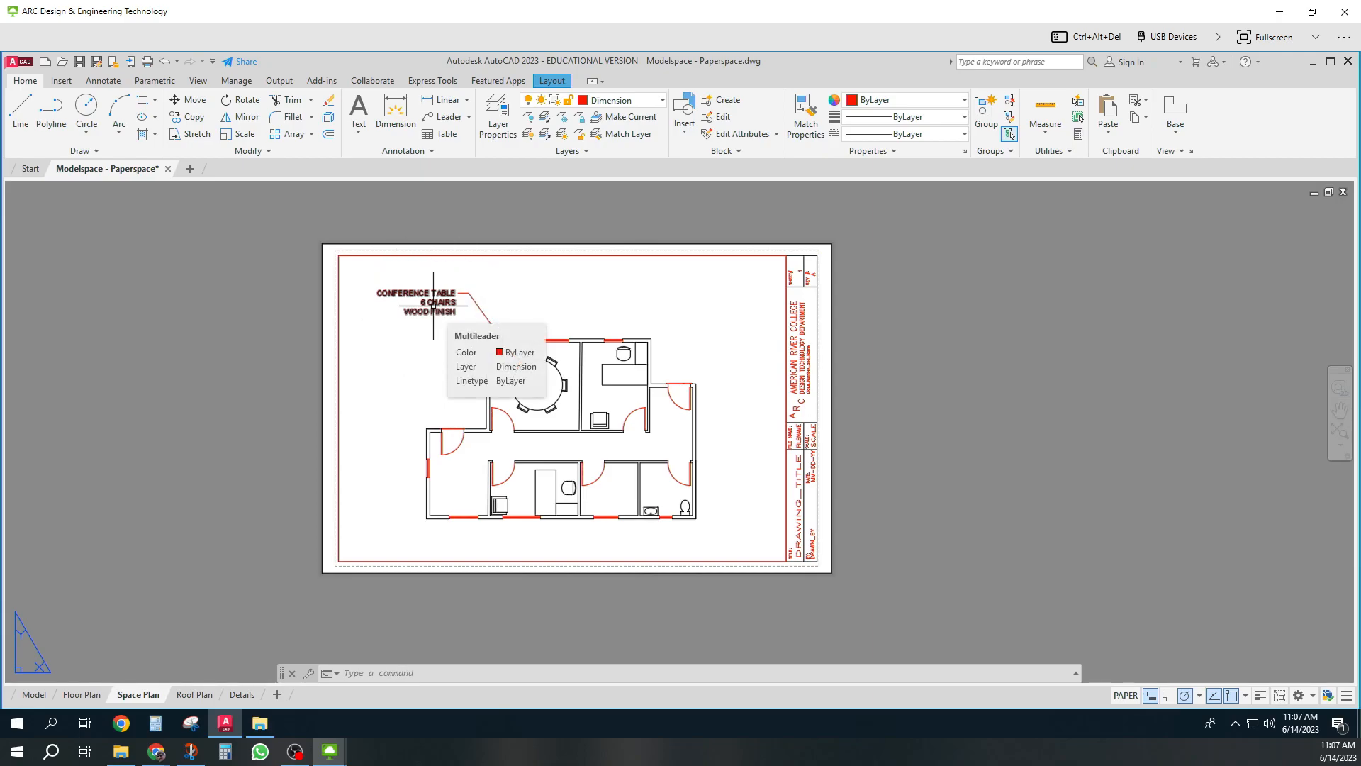
{"action": "mouse_move", "coordinate": [32, 702]}
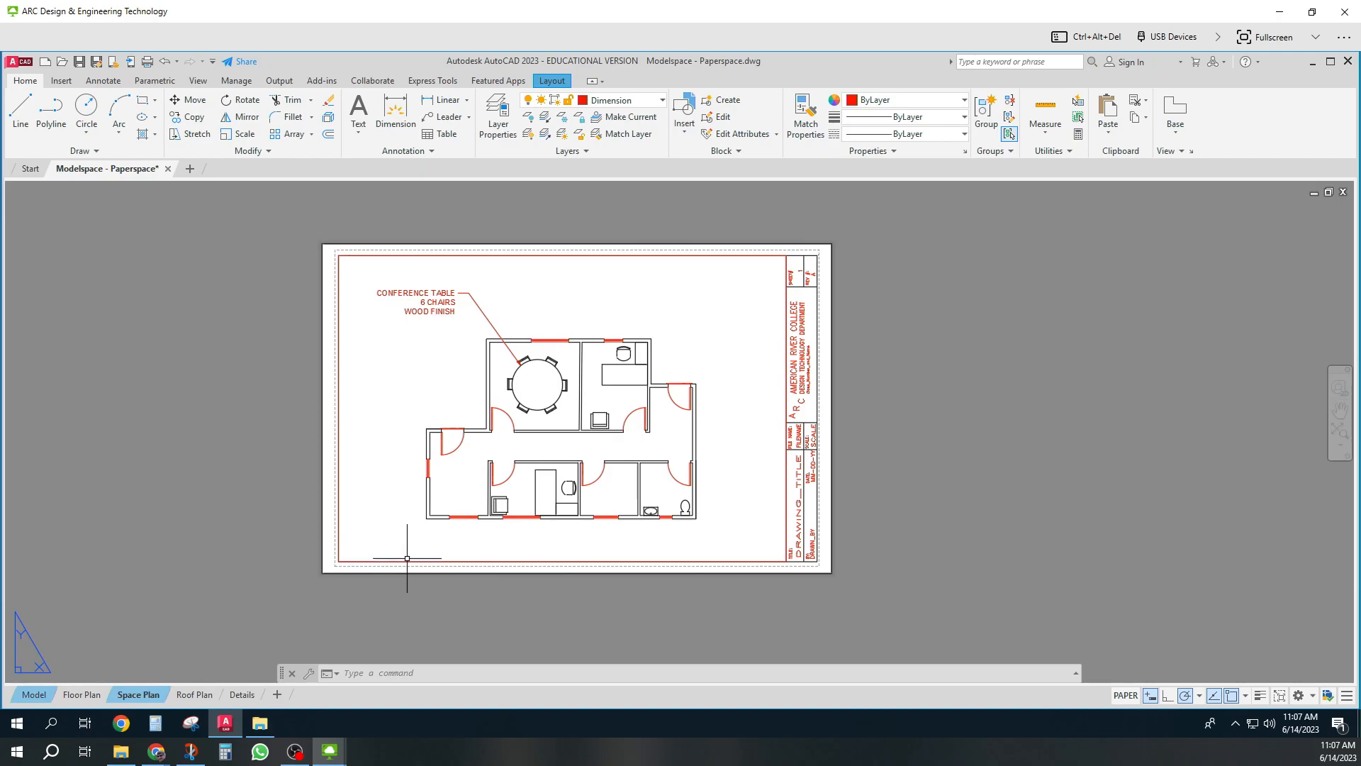
{"action": "left_click", "coordinate": [39, 698]}
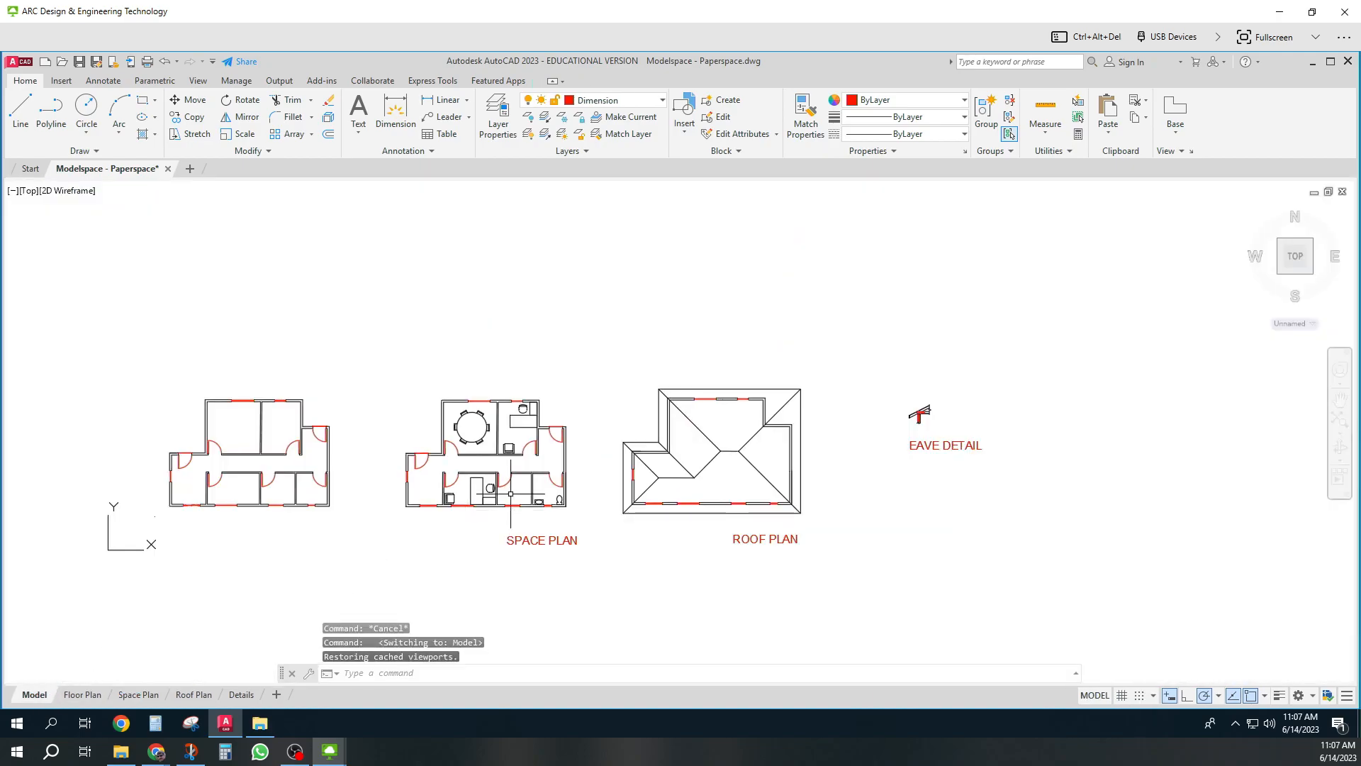
{"action": "left_click", "coordinate": [134, 696]}
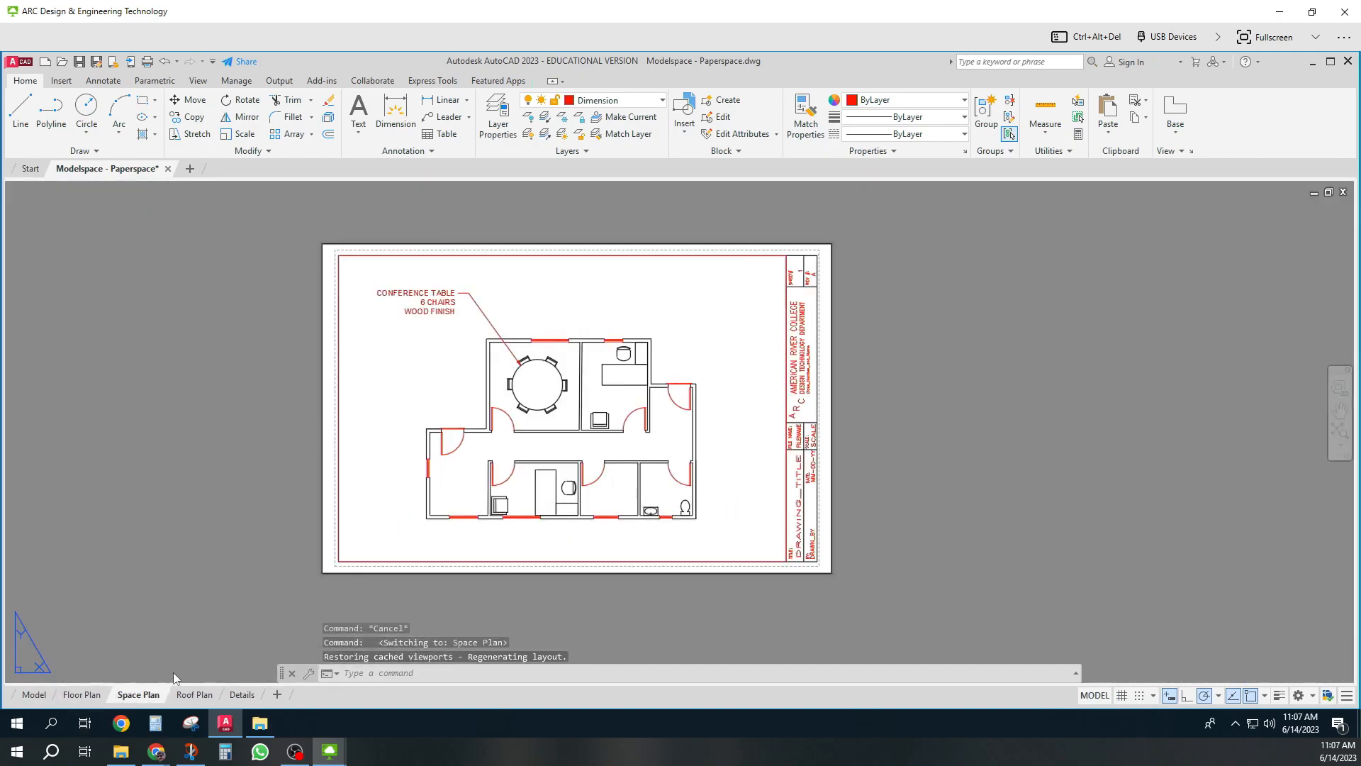
On the Roof Plan layout, add a horizontal linear dimension above the roof from the upper-right wall corner to the roof's outer corner
{"action": "left_click", "coordinate": [202, 695]}
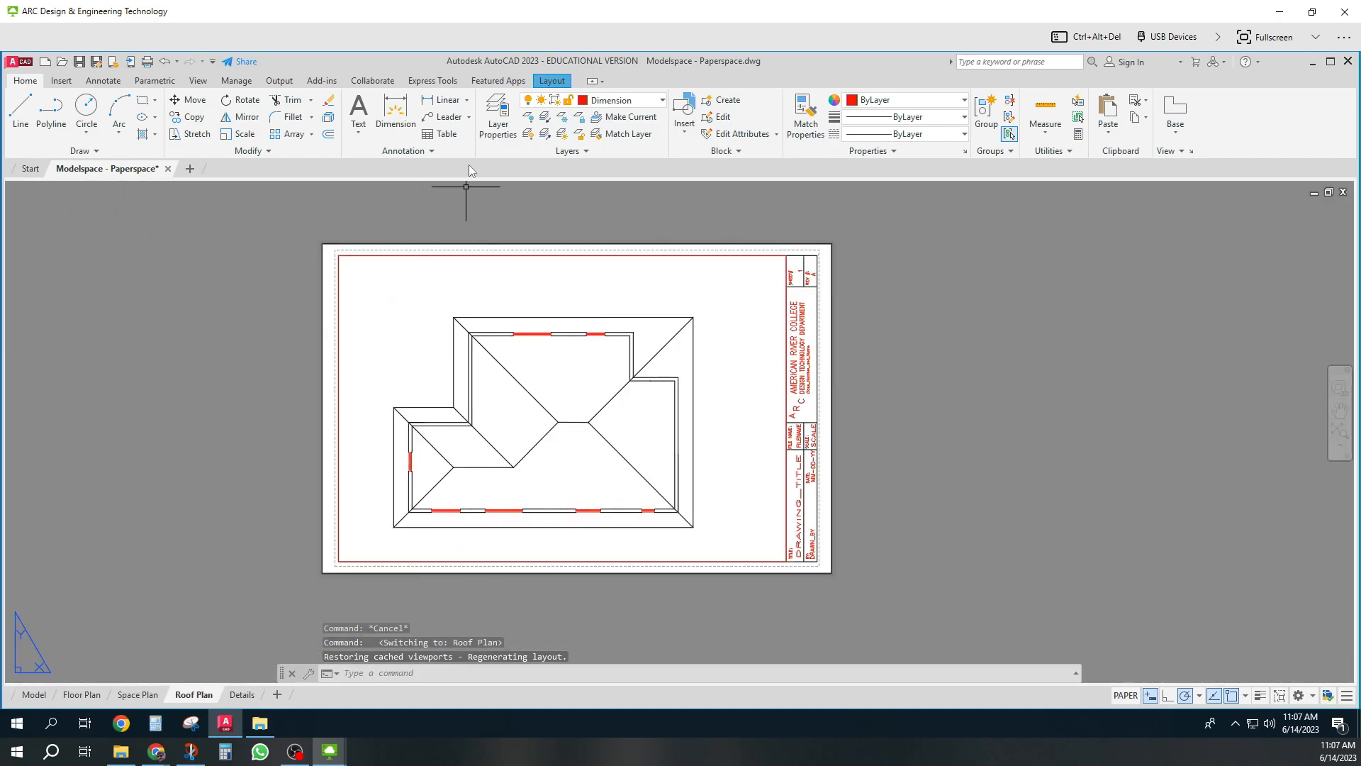
{"action": "left_click", "coordinate": [446, 100]}
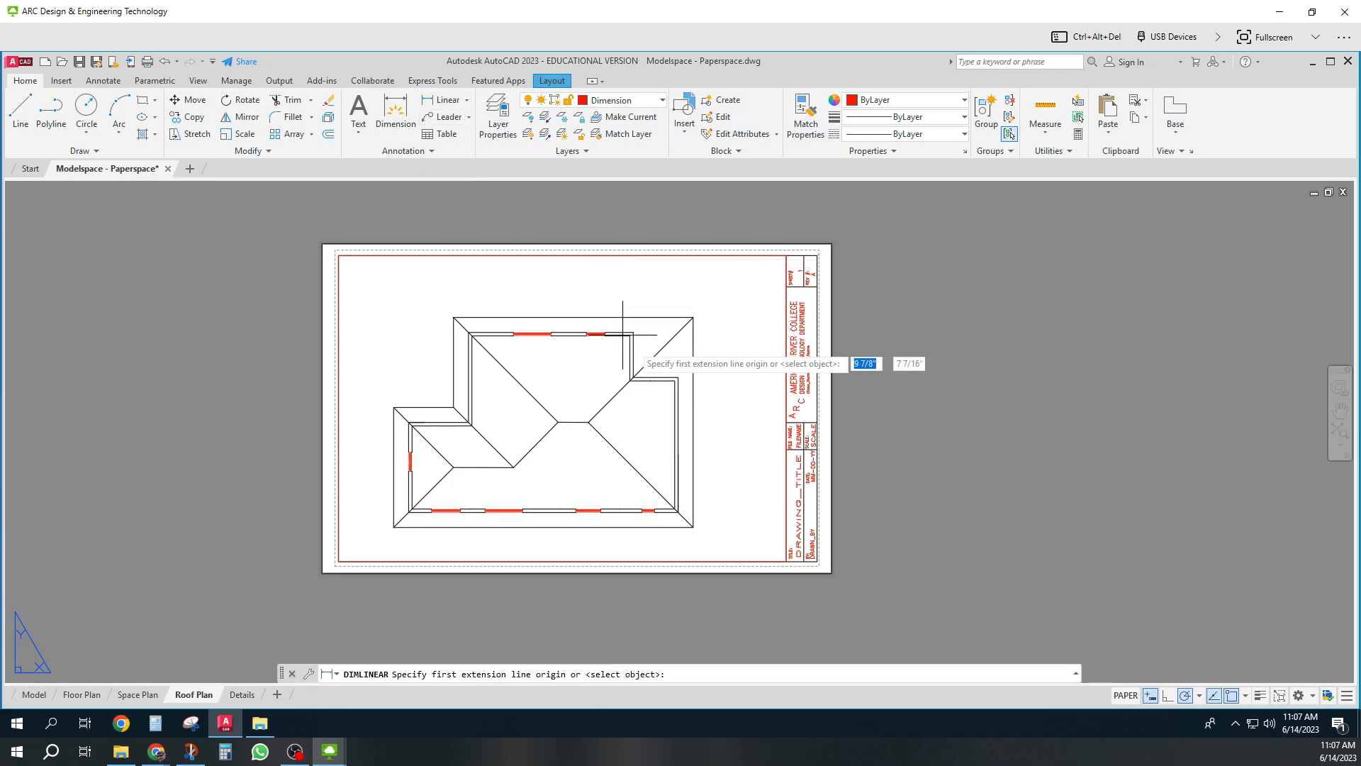
{"action": "left_click", "coordinate": [677, 377]}
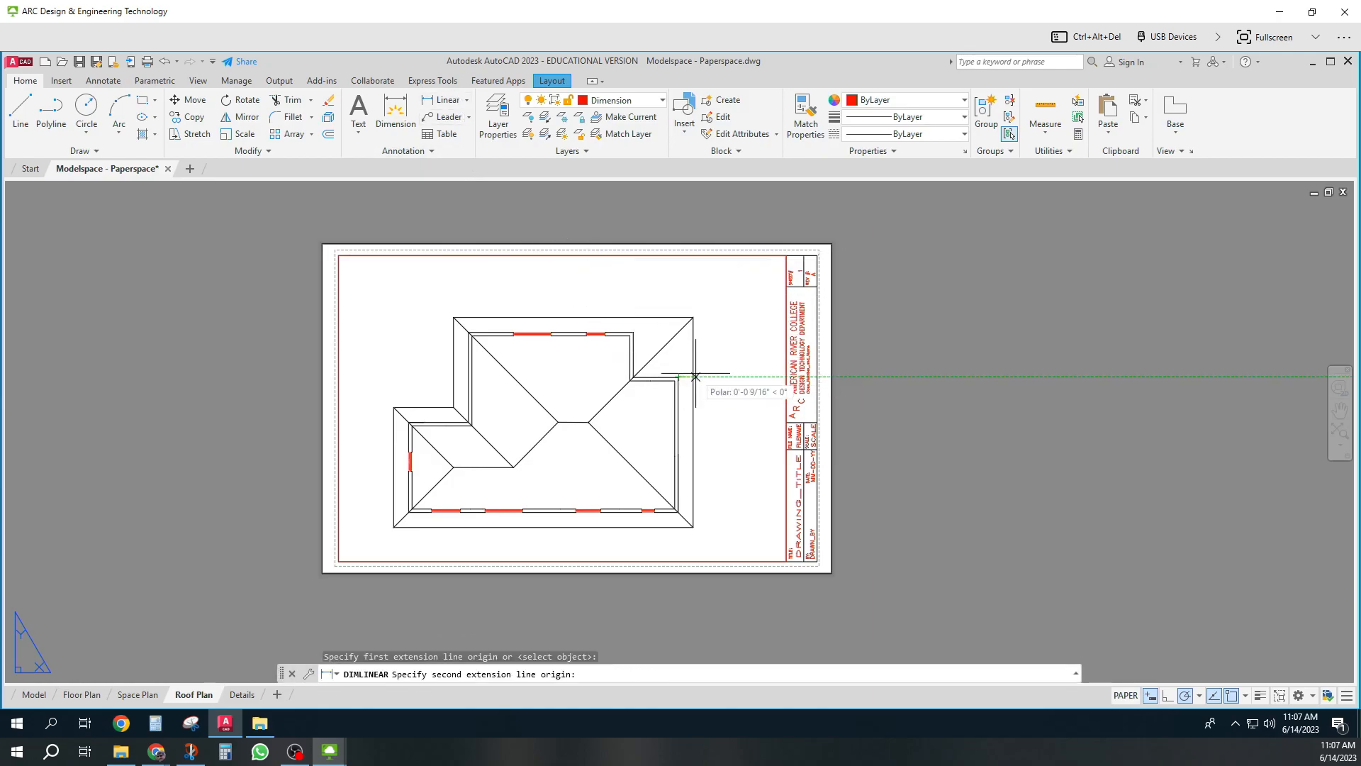
{"action": "left_click", "coordinate": [693, 318]}
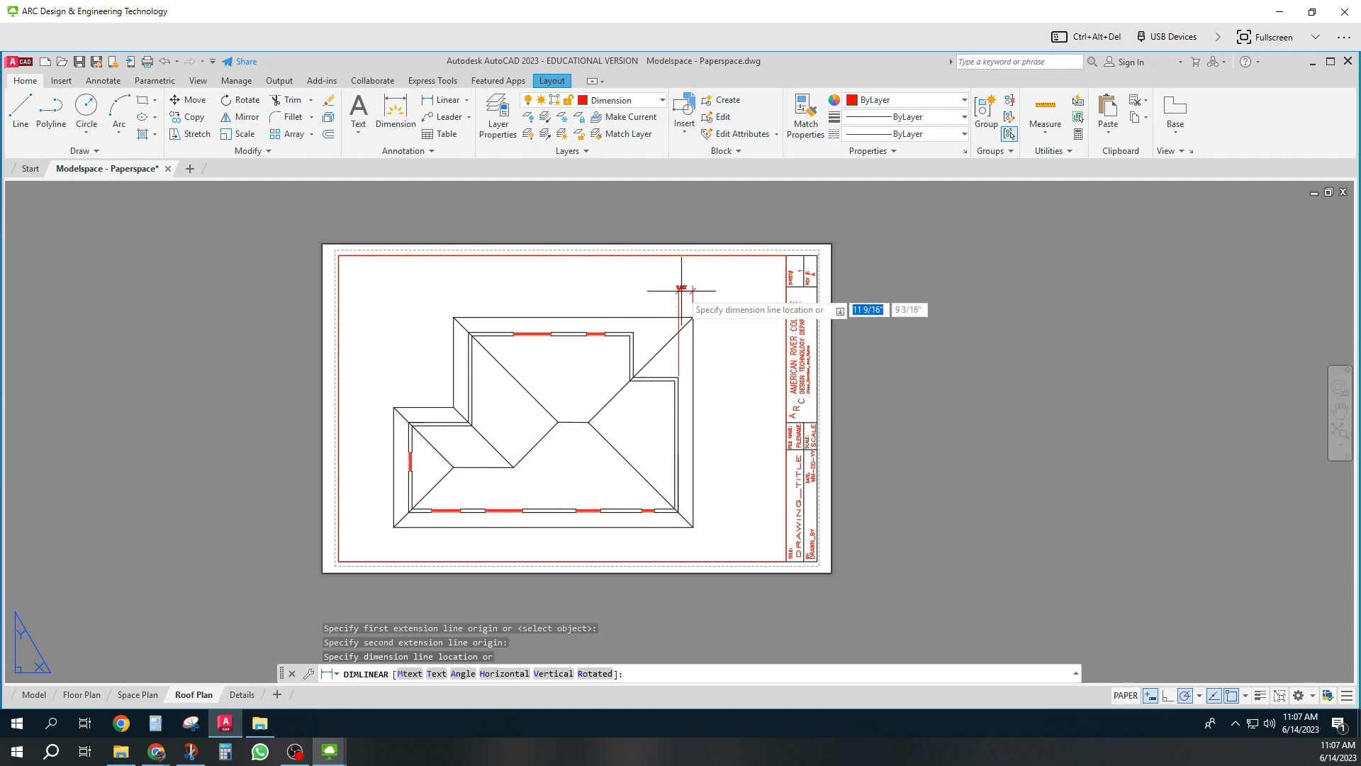
{"action": "left_click", "coordinate": [681, 290]}
{"action": "scroll", "coordinate": [691, 289], "scroll_direction": "up", "scroll_amount": 8}
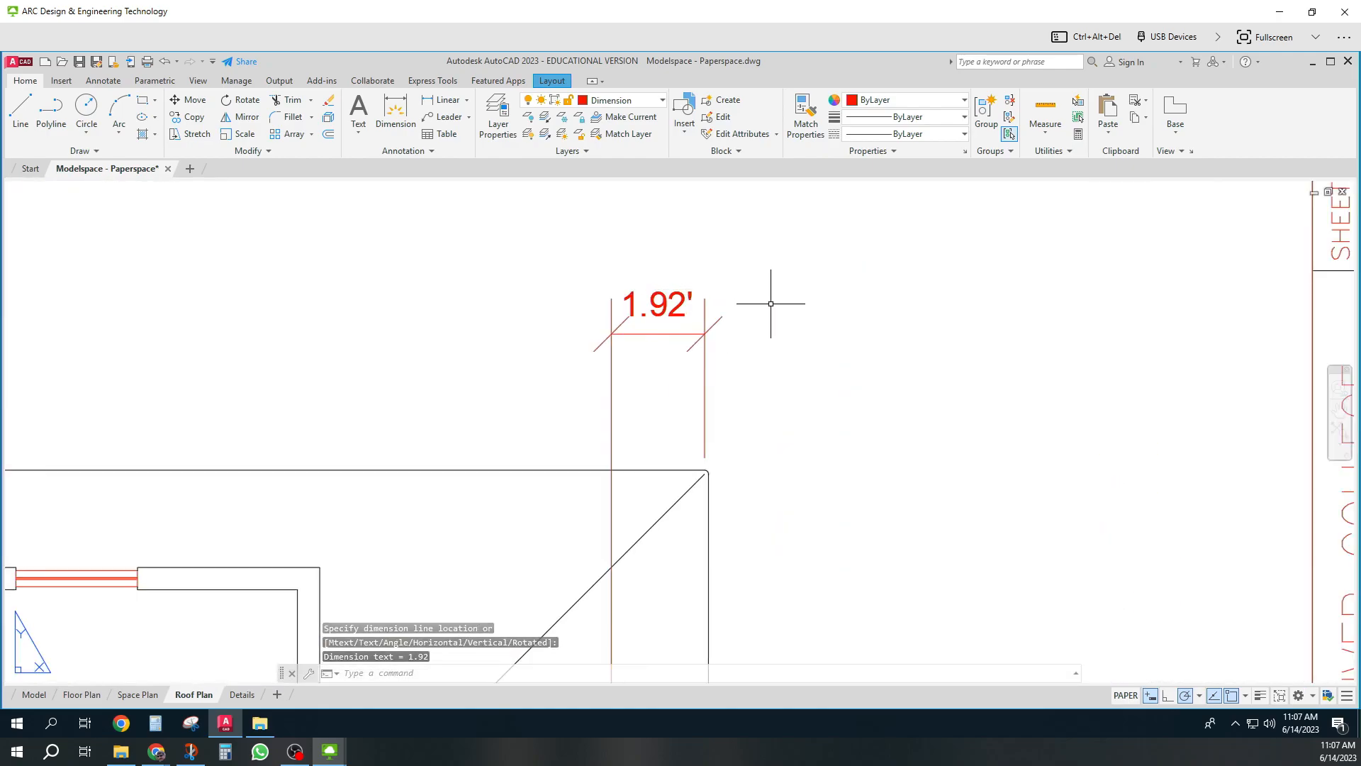
Stretch the overhang dimension's outer extension origin exactly onto the roof's upper-right corner and clear the selection
{"action": "left_click", "coordinate": [705, 397]}
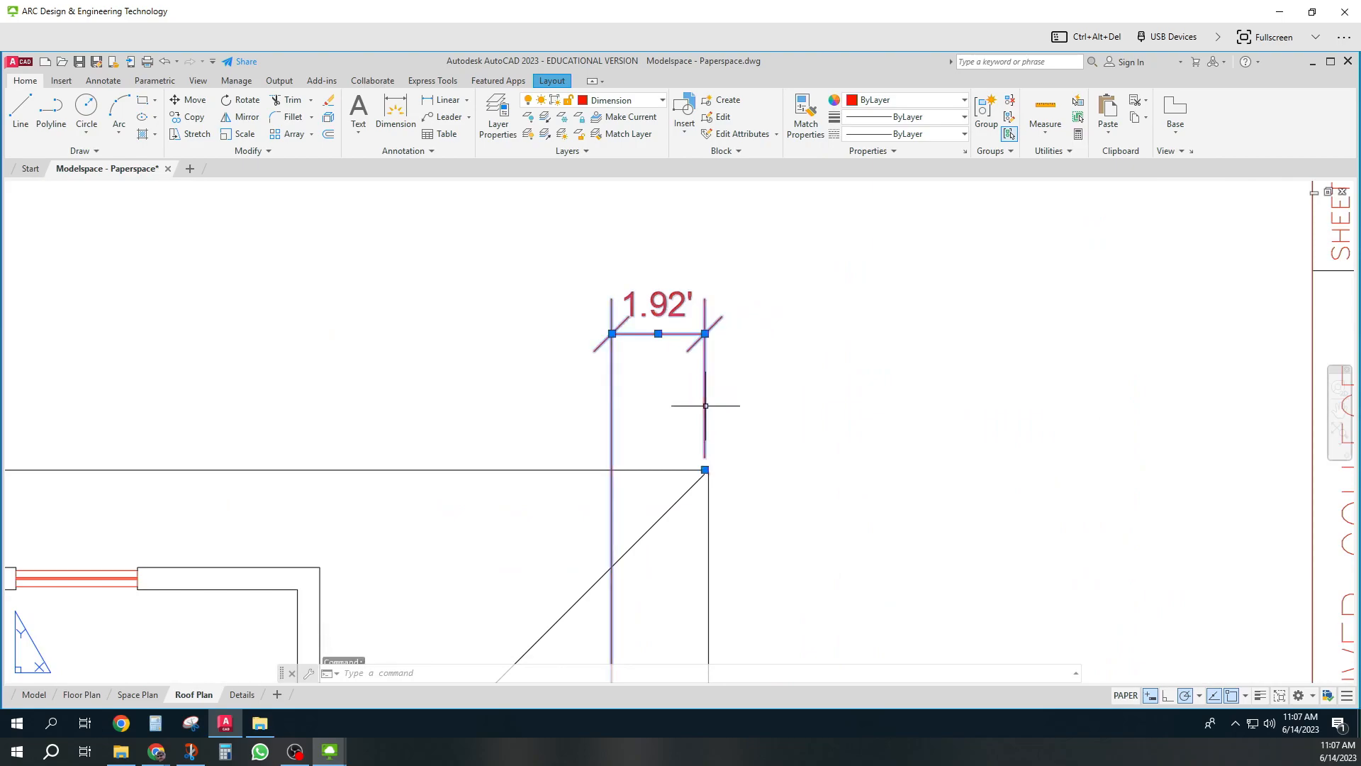
{"action": "left_click", "coordinate": [704, 470]}
{"action": "left_click", "coordinate": [712, 484]}
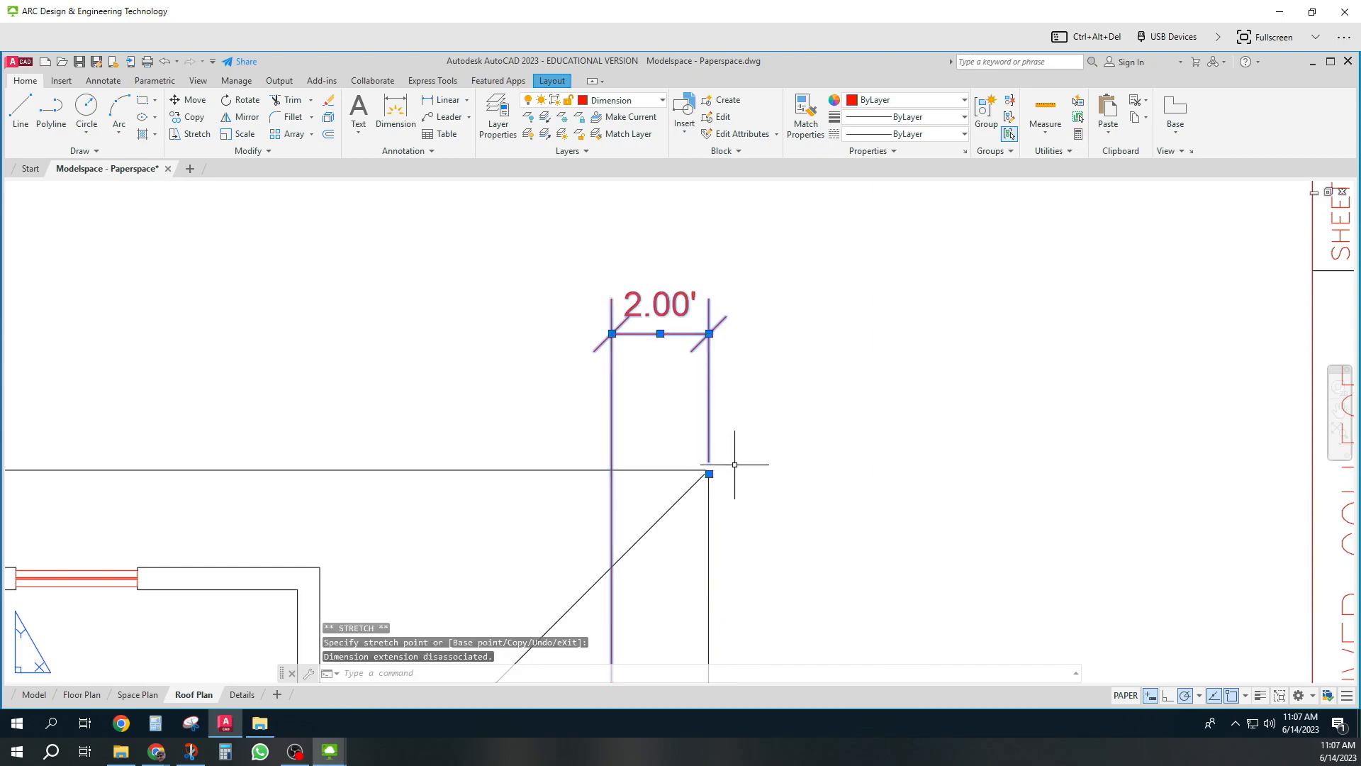
{"action": "key", "text": "Escape"}
{"action": "key", "text": "Escape"}
{"action": "scroll", "coordinate": [811, 416], "scroll_direction": "down", "scroll_amount": 8}
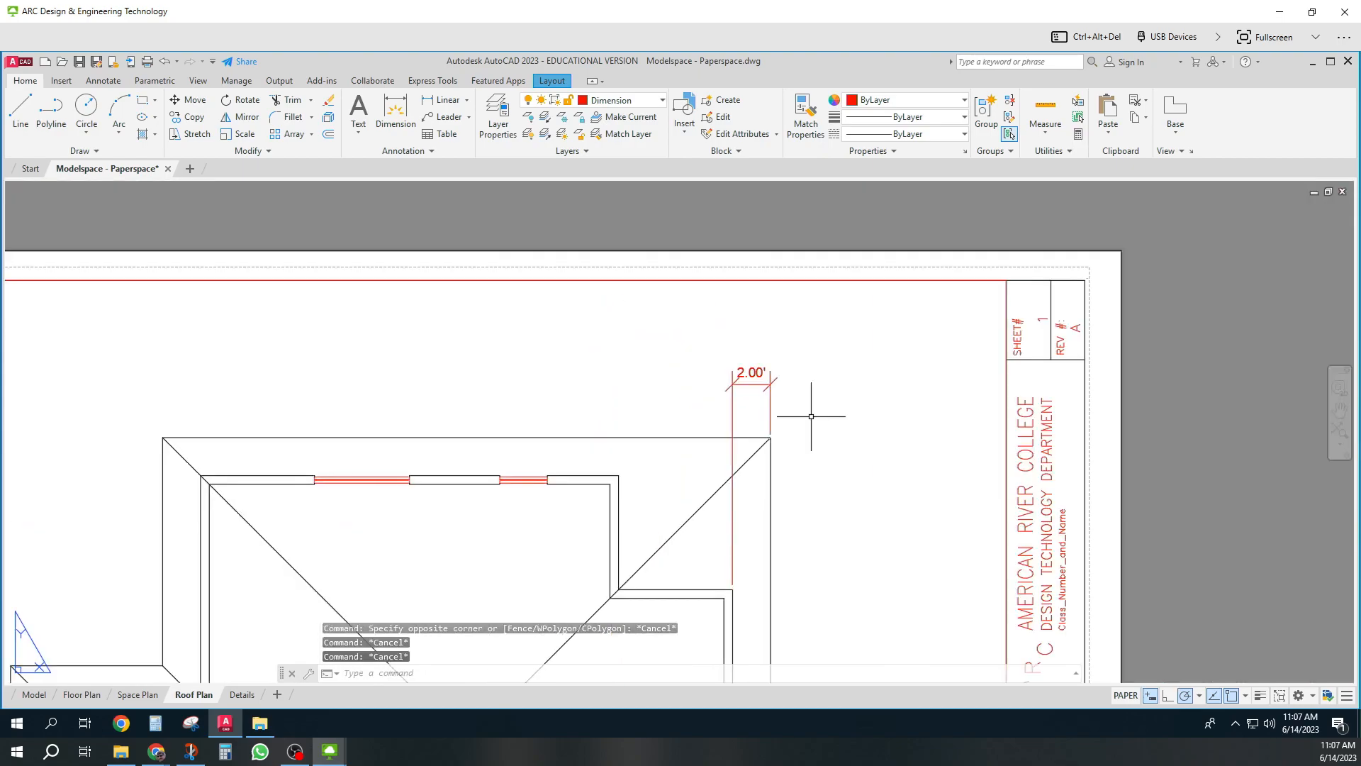
{"action": "scroll", "coordinate": [811, 417], "scroll_direction": "down", "scroll_amount": 2}
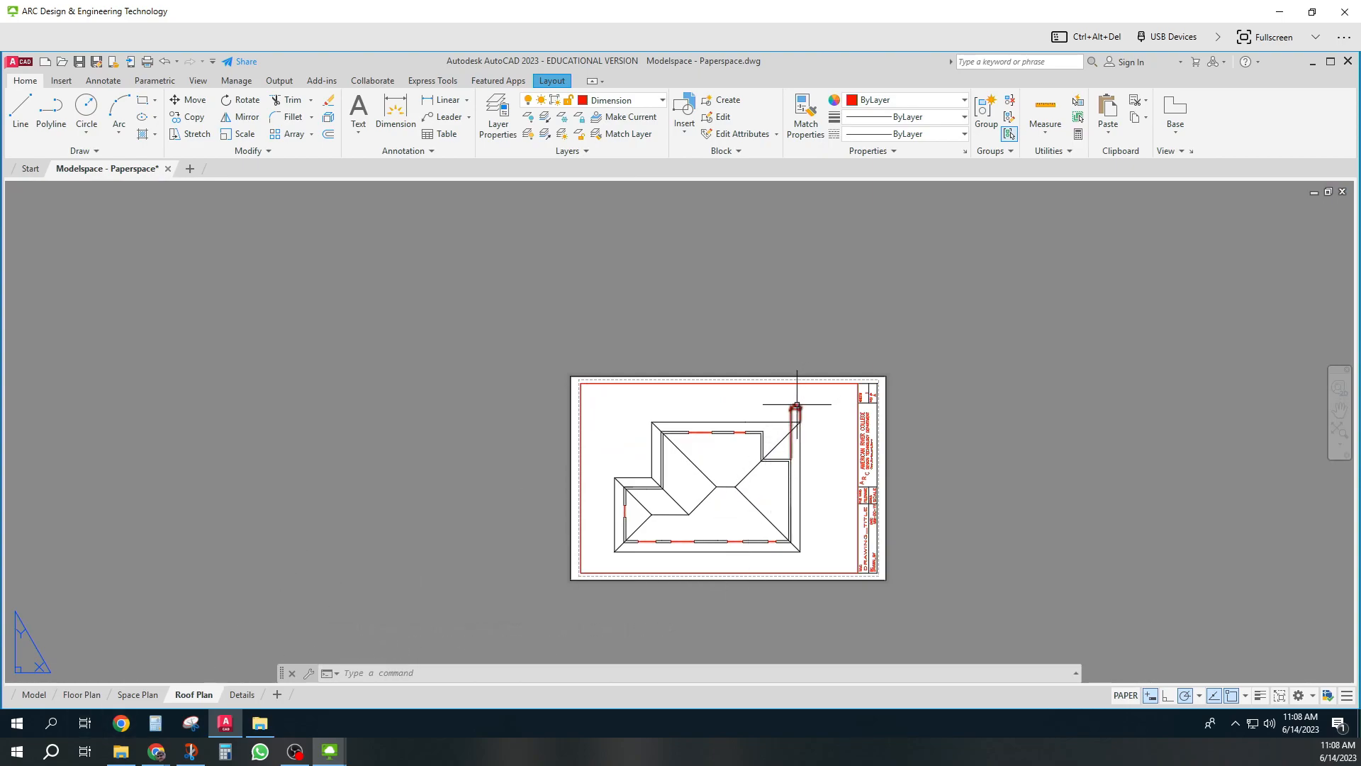
Compare the roof plan and eave detail in model space with the Space Plan, Roof Plan and Details layouts
{"action": "left_click", "coordinate": [34, 694]}
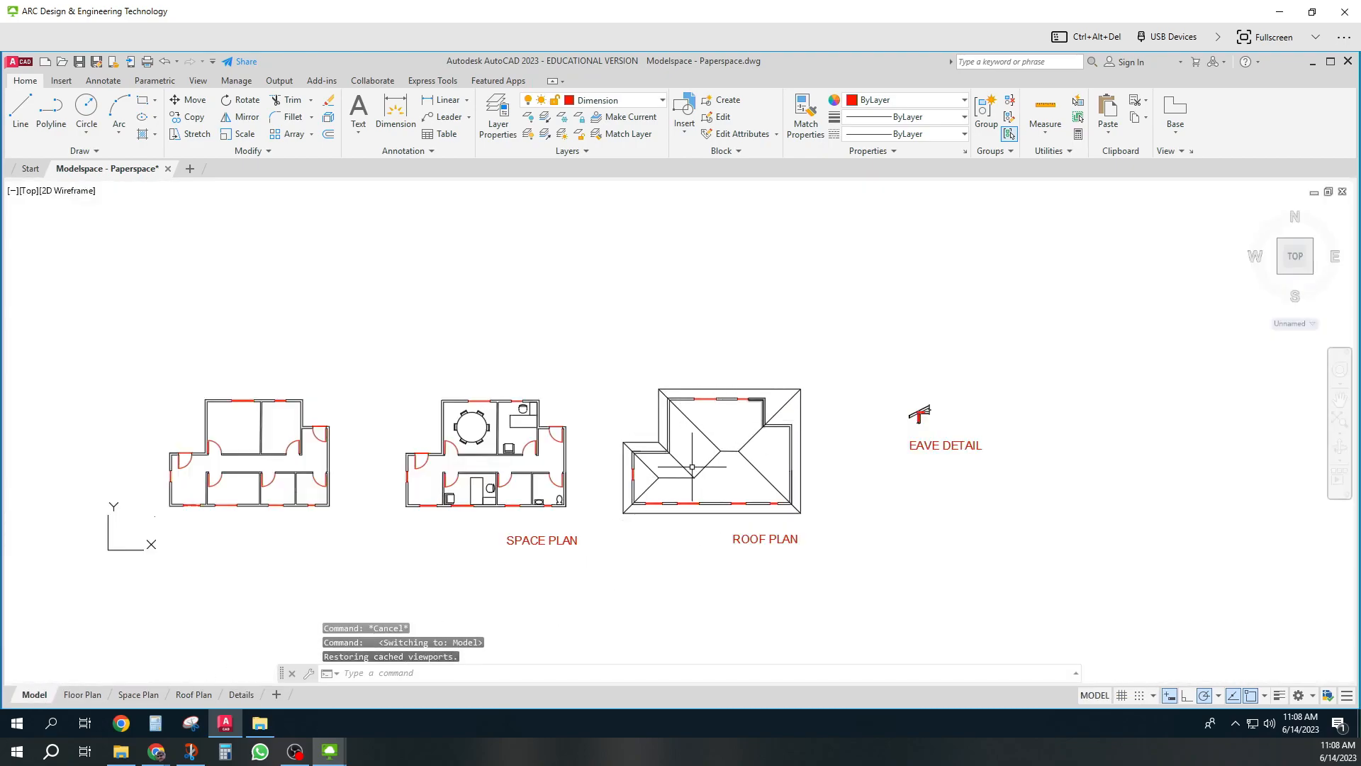
{"action": "left_click", "coordinate": [241, 694]}
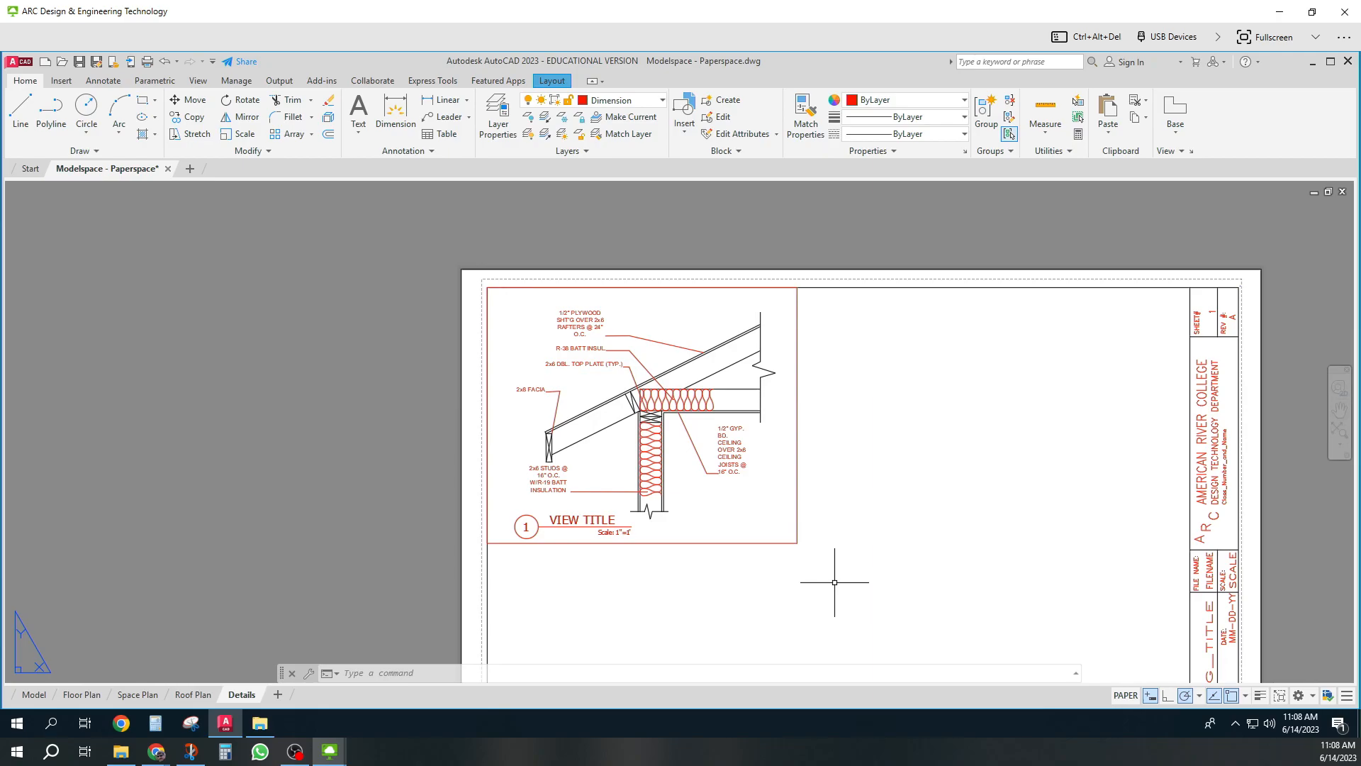
{"action": "left_click", "coordinate": [41, 697]}
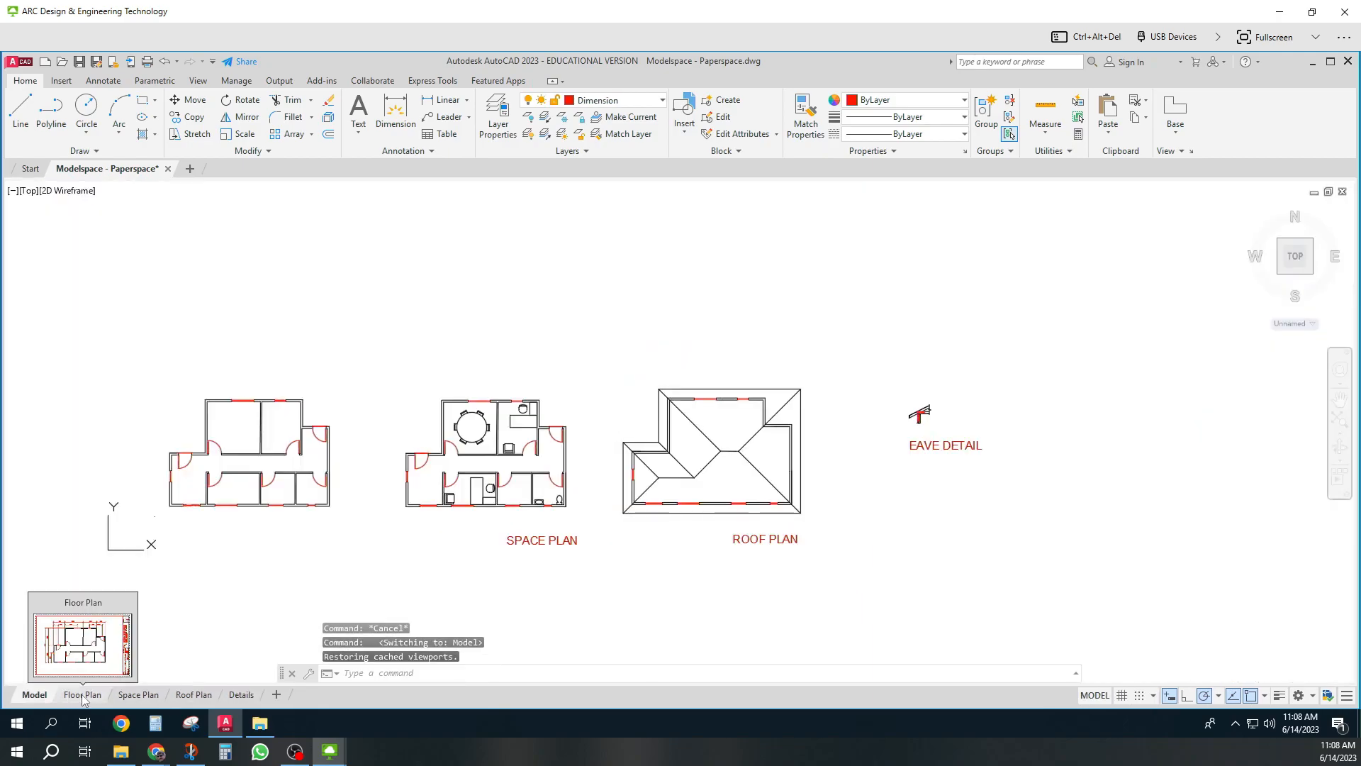
{"action": "left_click", "coordinate": [139, 695]}
{"action": "left_click", "coordinate": [195, 696]}
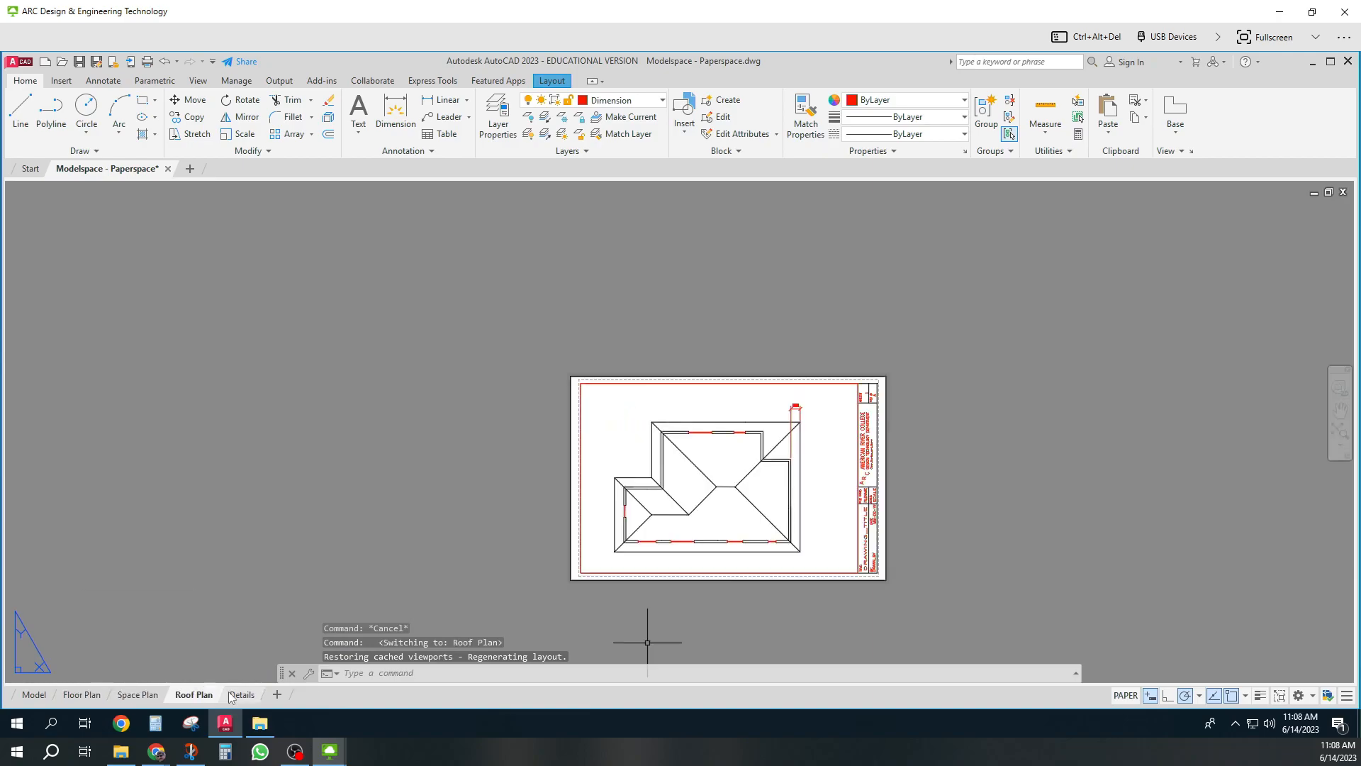
{"action": "left_click", "coordinate": [242, 695]}
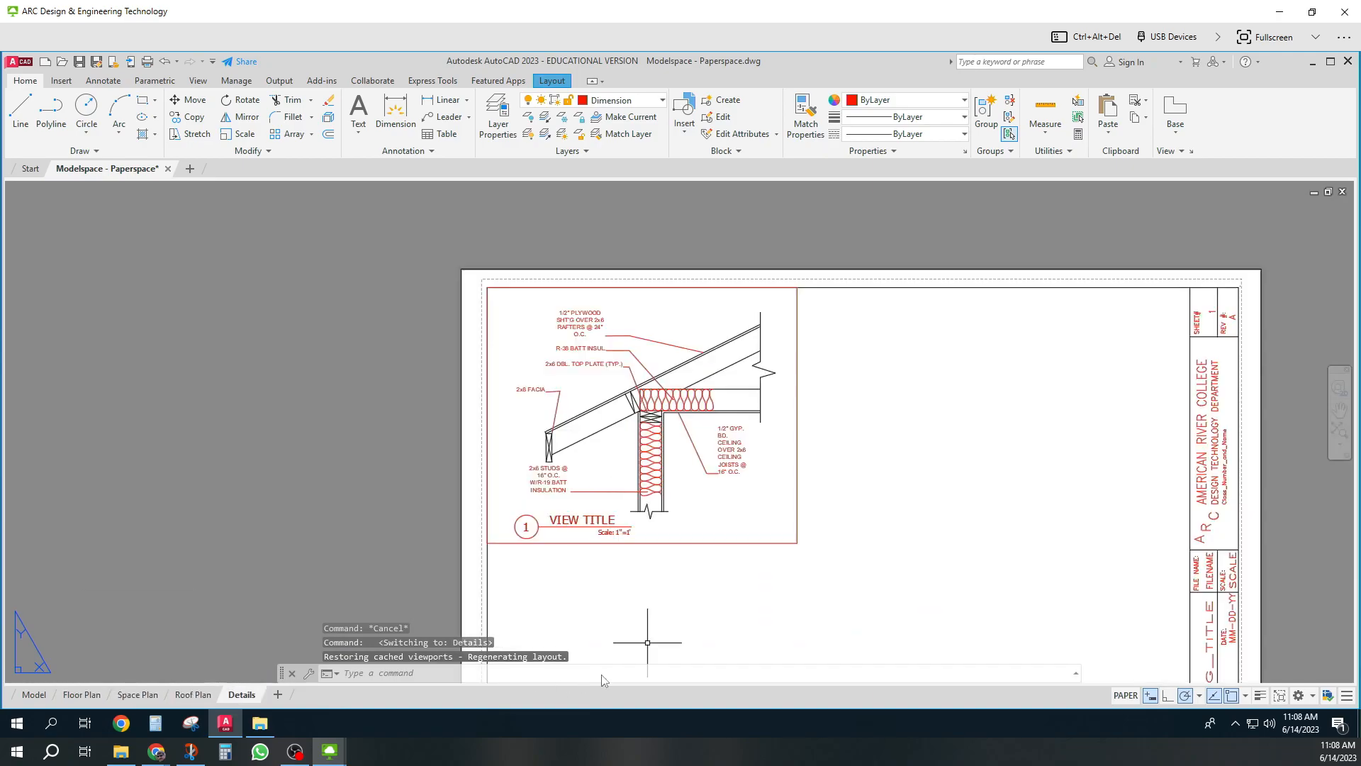
Activate model space inside the eave detail viewport on the Details layout, return to paper space and examine the whole sheet
{"action": "left_click", "coordinate": [1126, 696]}
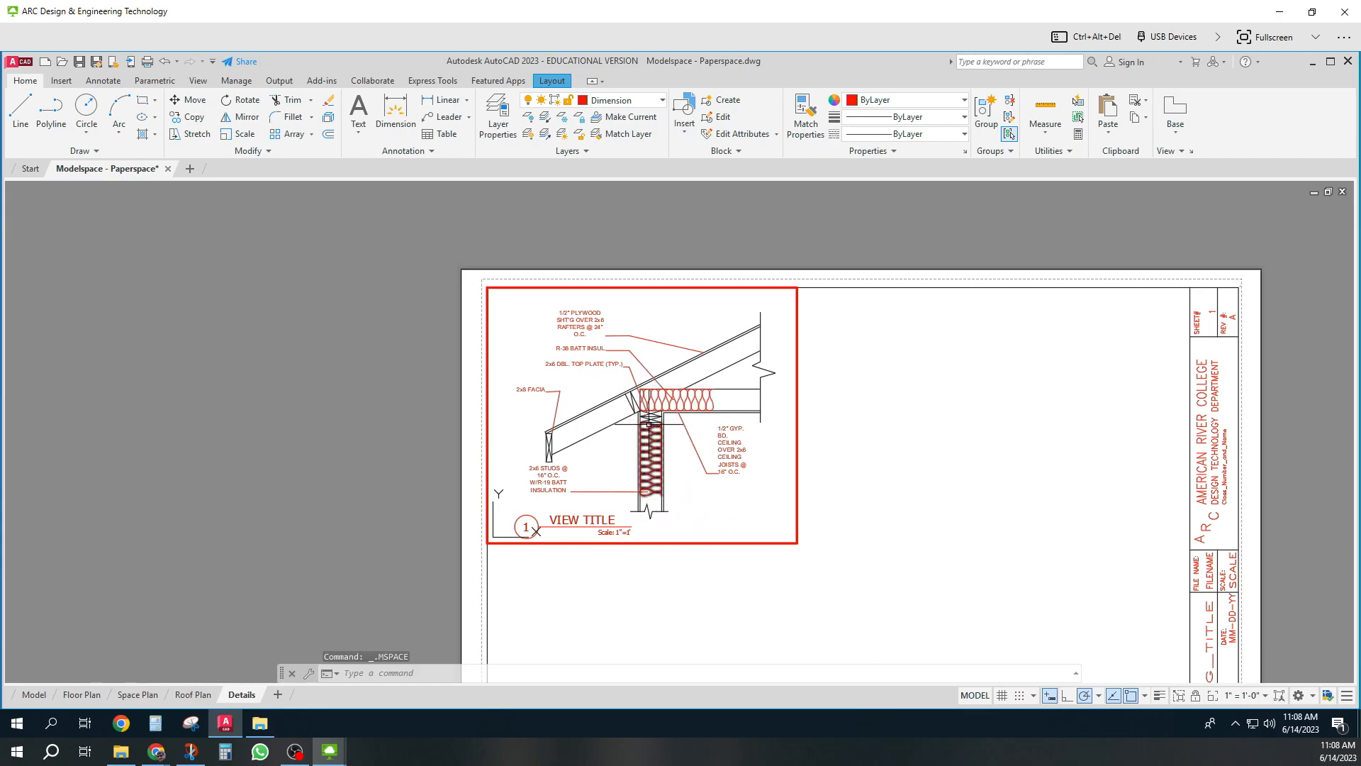
{"action": "left_click", "coordinate": [976, 695]}
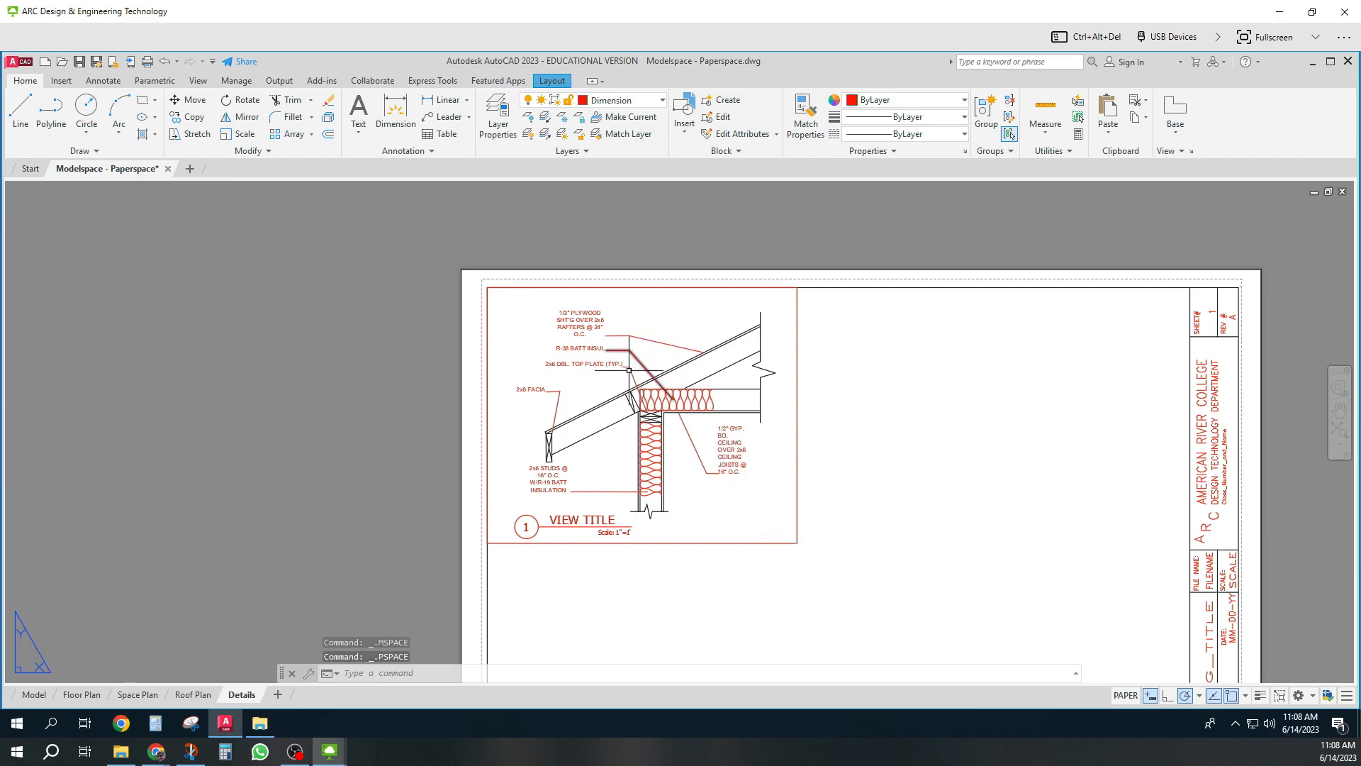
{"action": "scroll", "coordinate": [866, 542], "scroll_direction": "down", "scroll_amount": 2}
{"action": "middle_click_drag", "start_coordinate": [862, 549], "coordinate": [763, 492]}
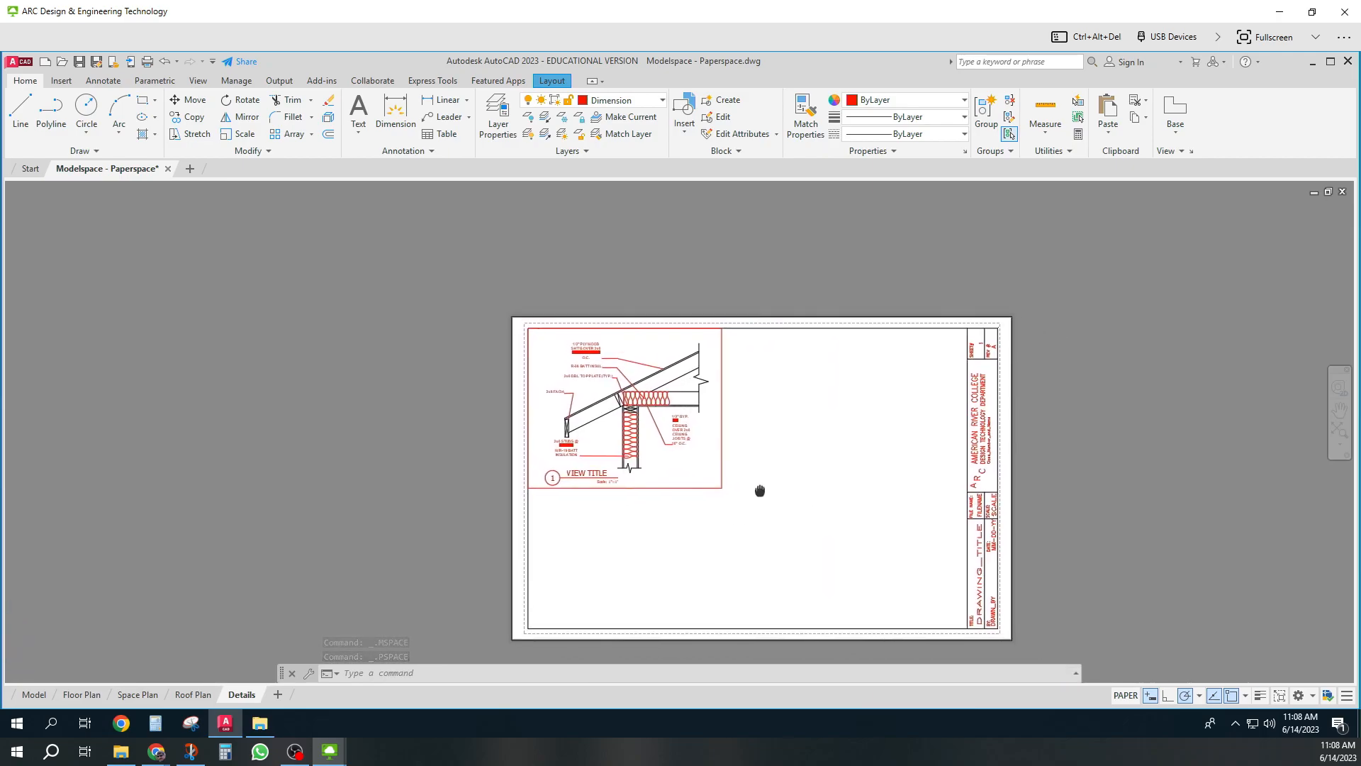
{"action": "scroll", "coordinate": [717, 532], "scroll_direction": "down", "scroll_amount": 2}
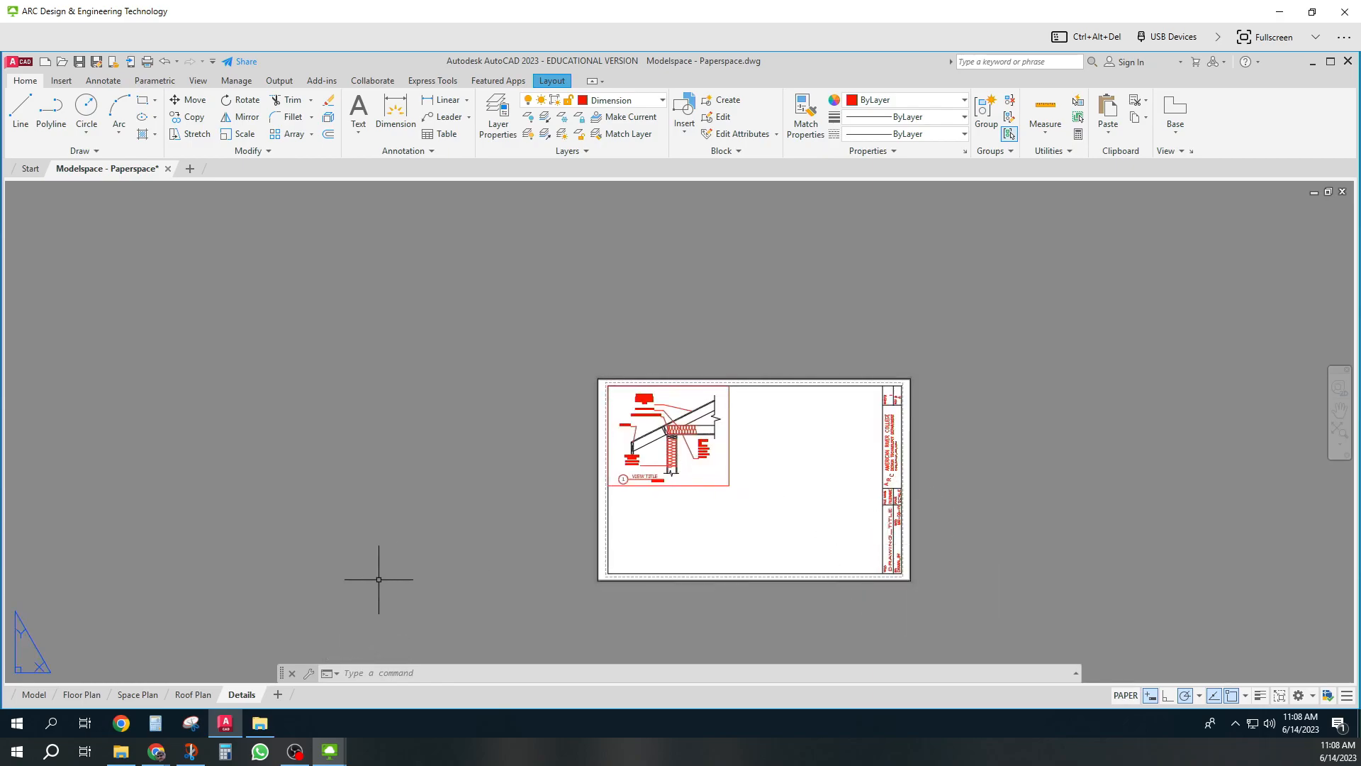
Review the Roof Plan, Space Plan, Floor Plan and Details layouts in turn, ending in model space
{"action": "left_click", "coordinate": [193, 694]}
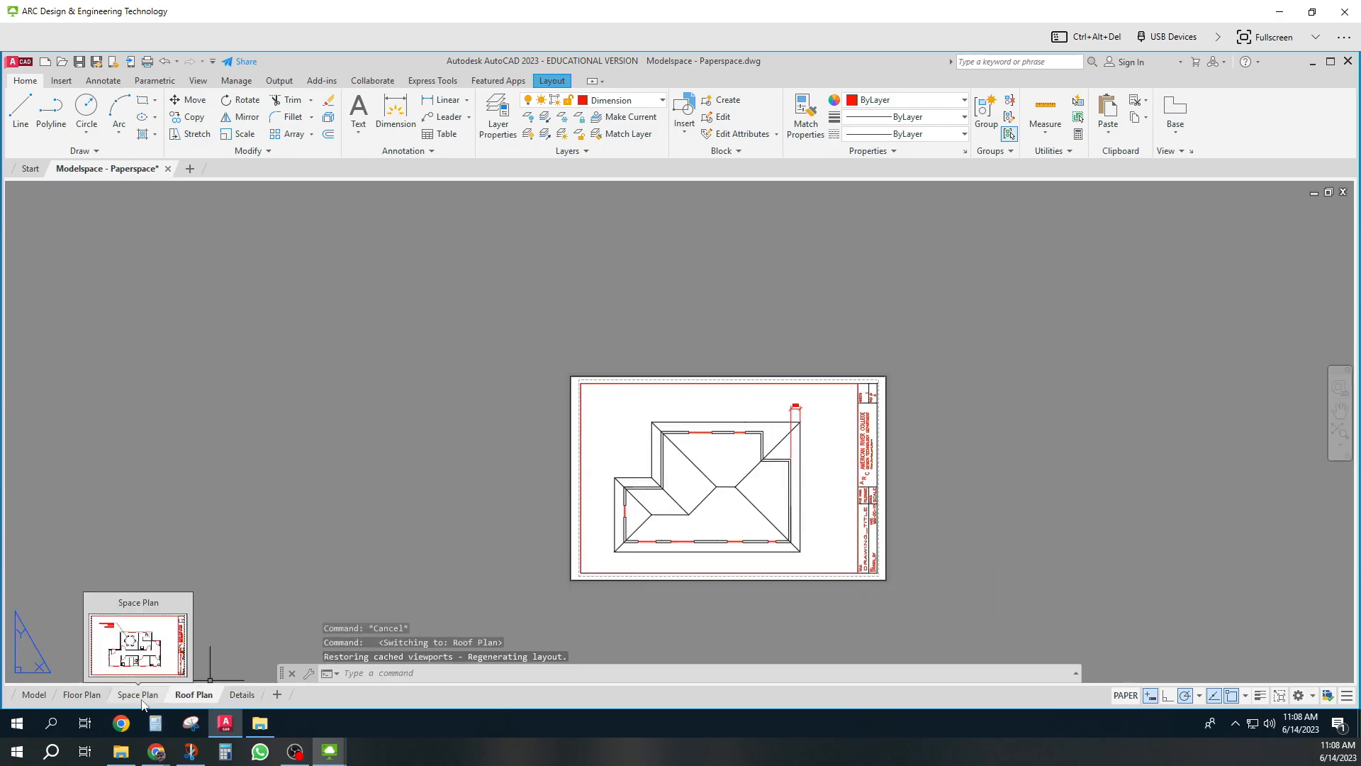
{"action": "left_click", "coordinate": [138, 695]}
{"action": "left_click", "coordinate": [88, 699]}
{"action": "left_click", "coordinate": [142, 698]}
{"action": "left_click", "coordinate": [193, 696]}
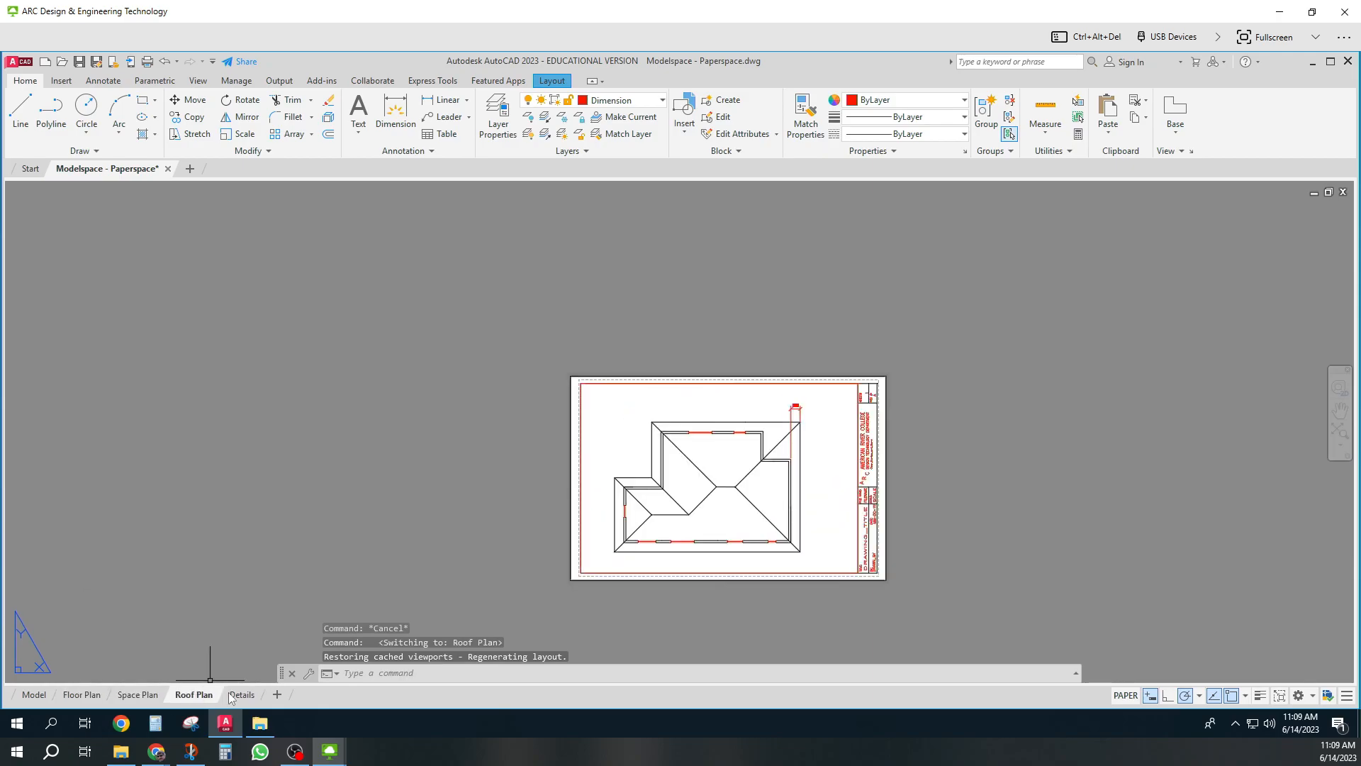
{"action": "left_click", "coordinate": [244, 692]}
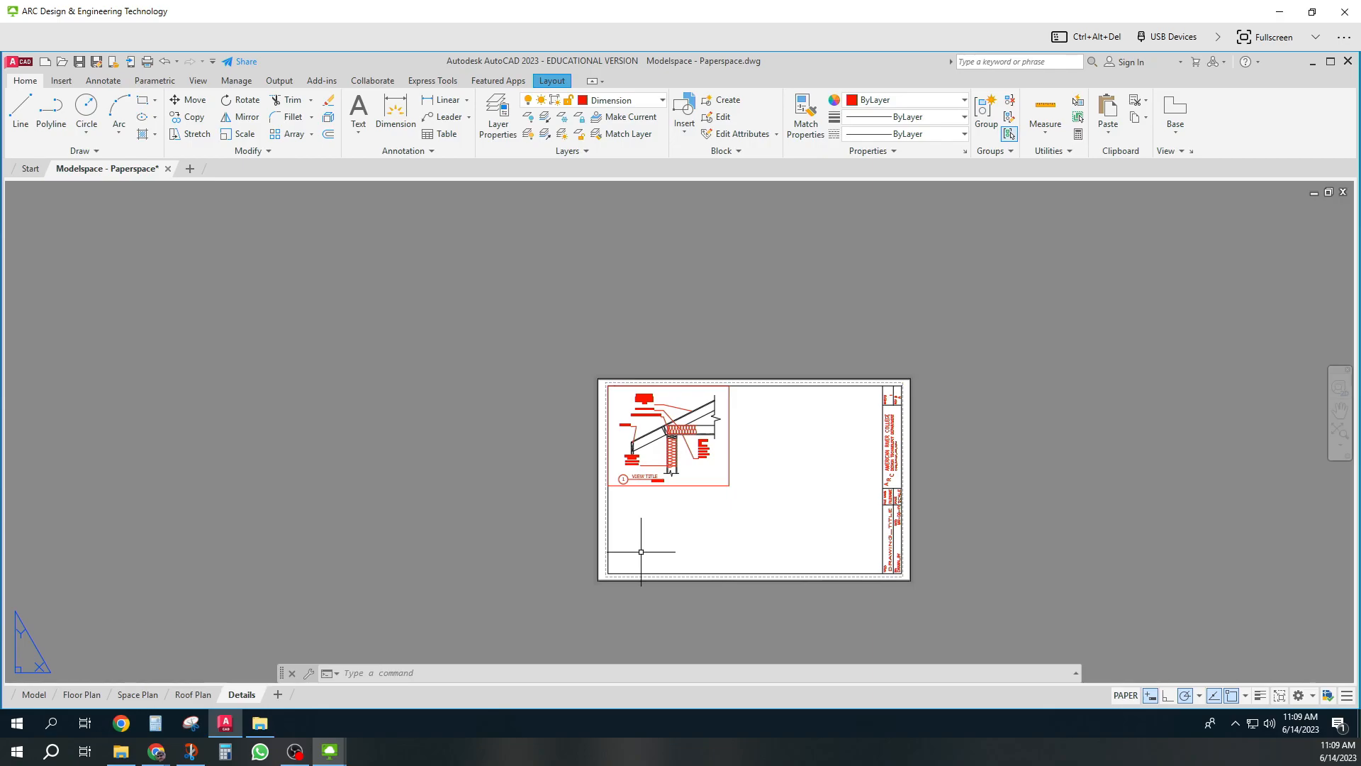
{"action": "left_click", "coordinate": [35, 698]}
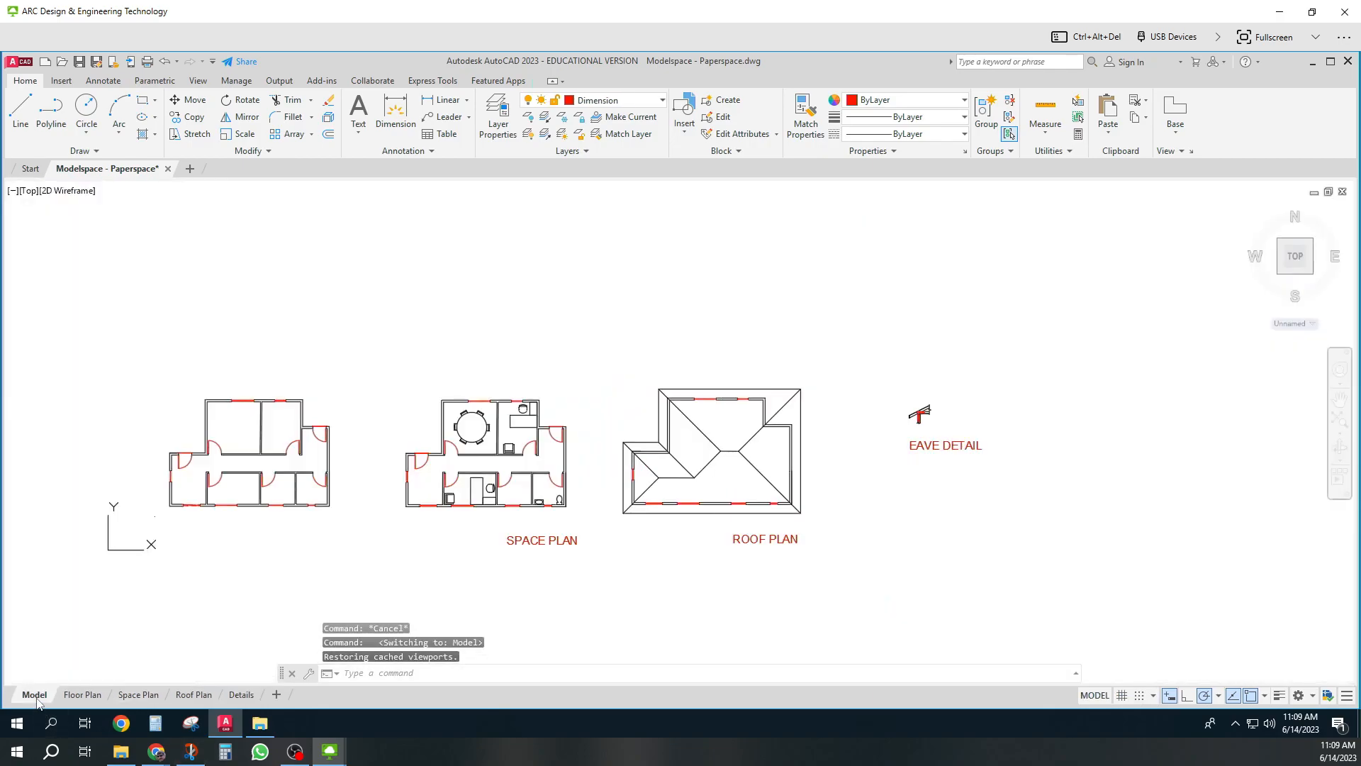
Open the Floor Plan layout, activate model space inside its viewport and return to paper space
{"action": "left_click", "coordinate": [83, 695]}
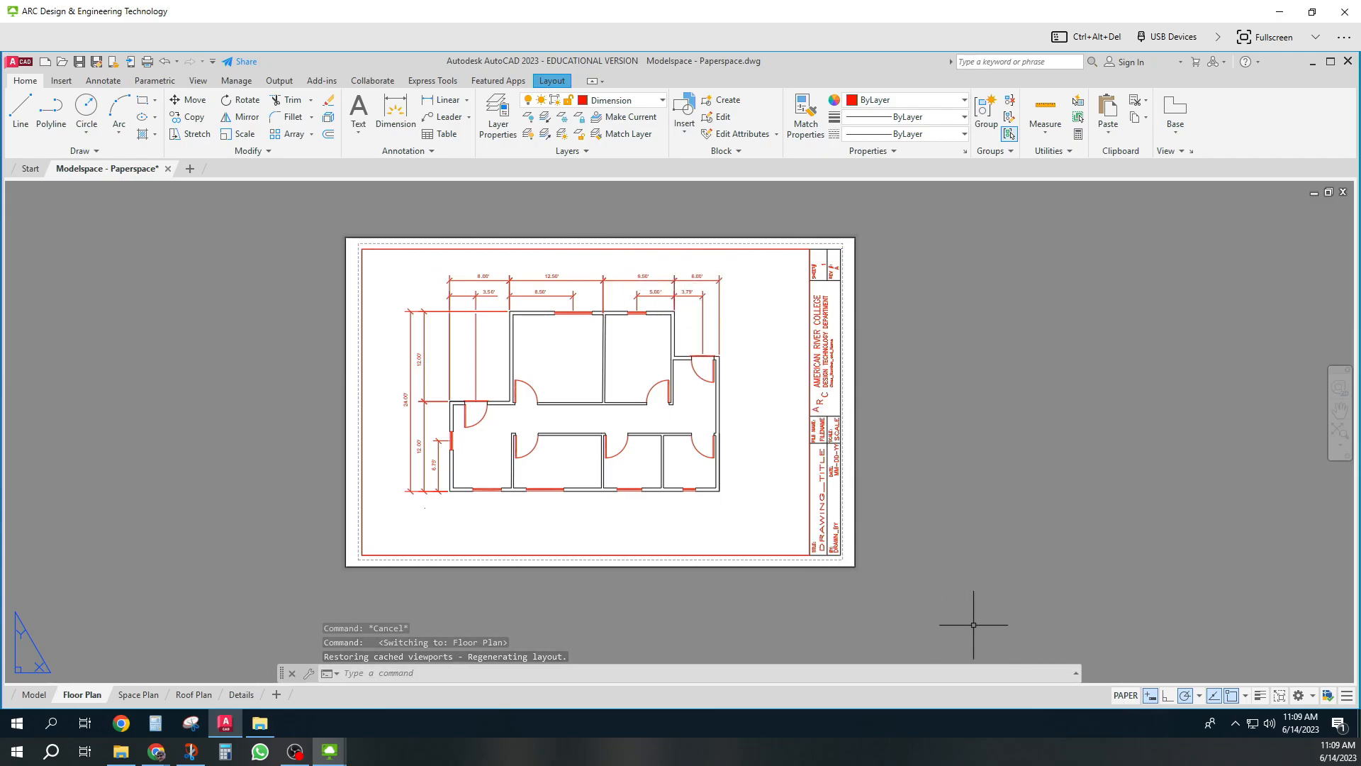
{"action": "left_click", "coordinate": [1127, 697]}
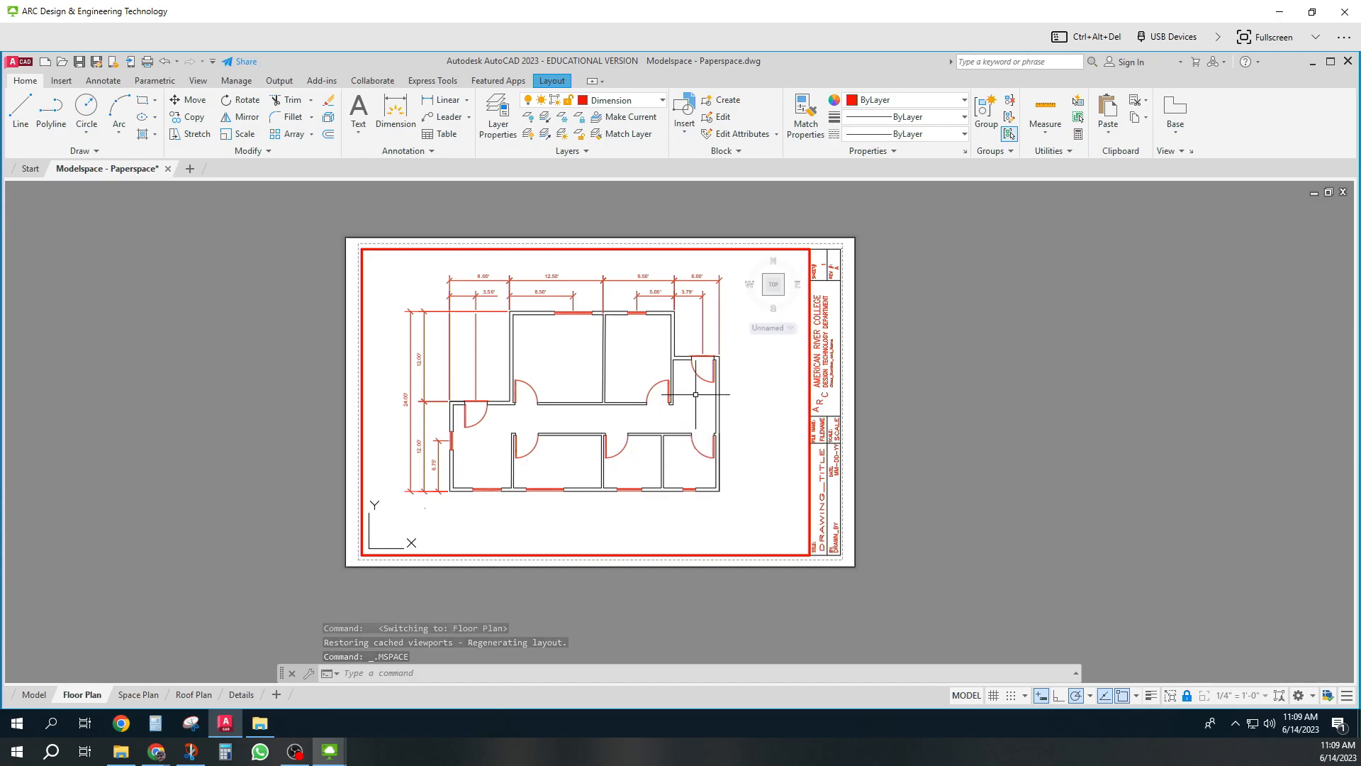
{"action": "left_click", "coordinate": [965, 696]}
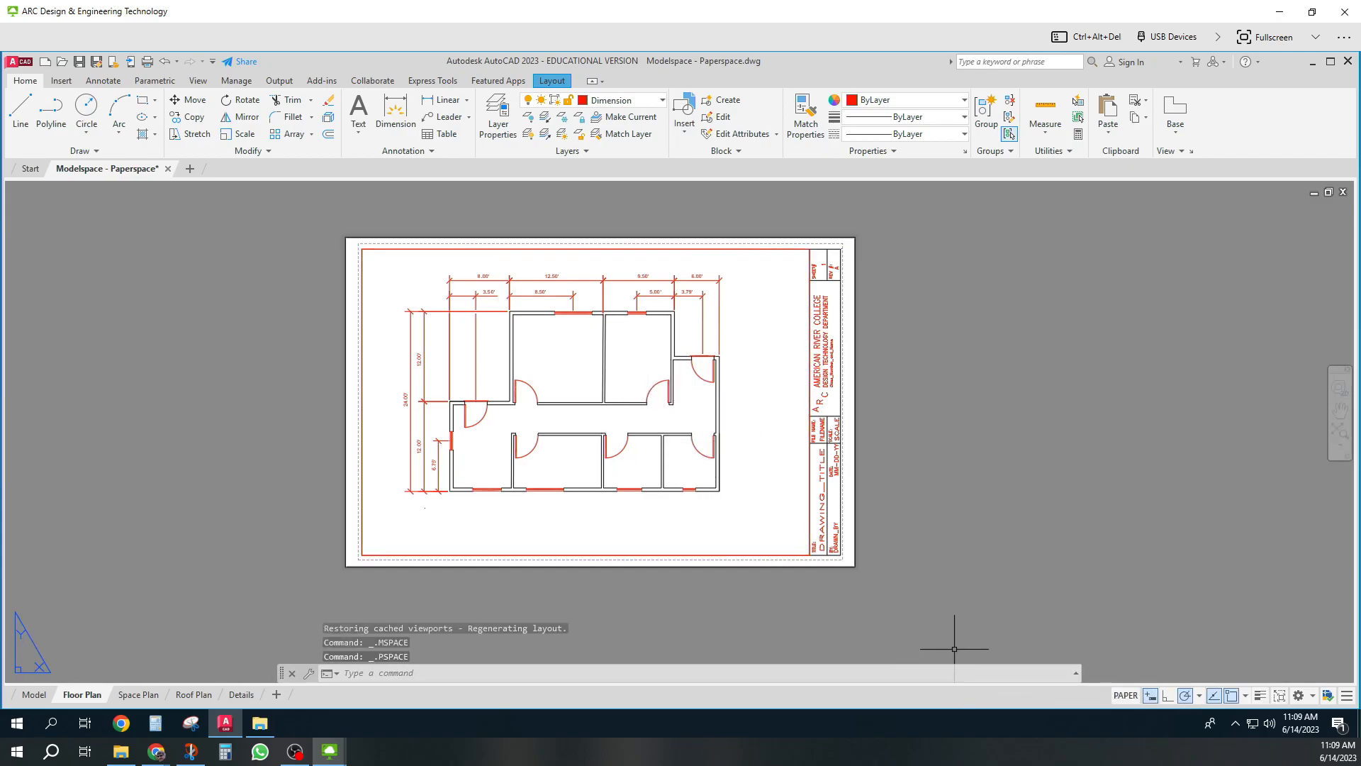